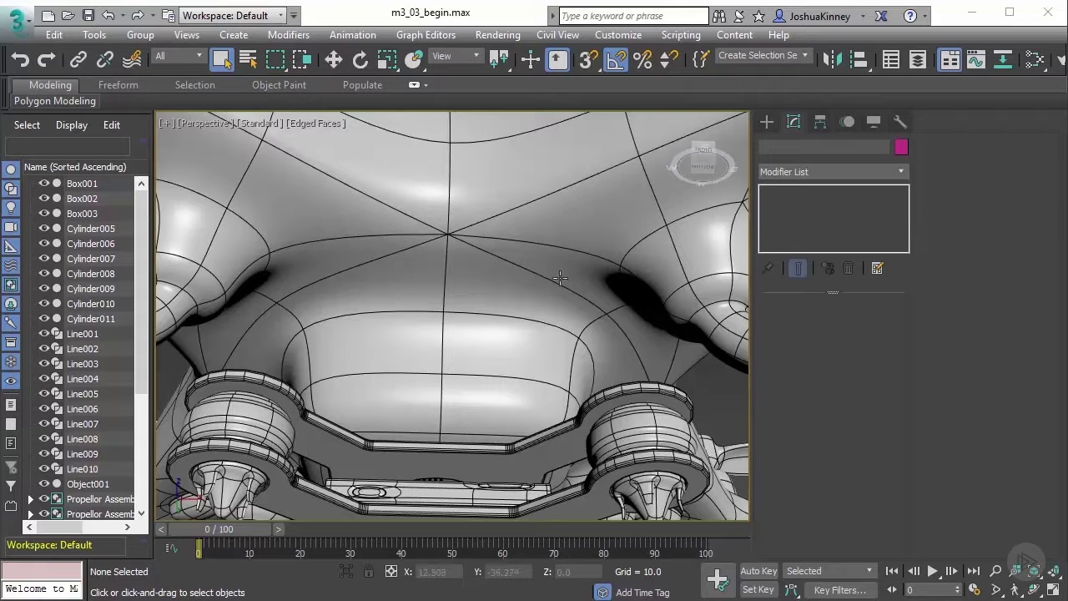
# Select Box001, switch OpenSubdiv off, and pick Edit Poly in the modifier stack
pyautogui.click(480, 284)
pyautogui.click(769, 193)
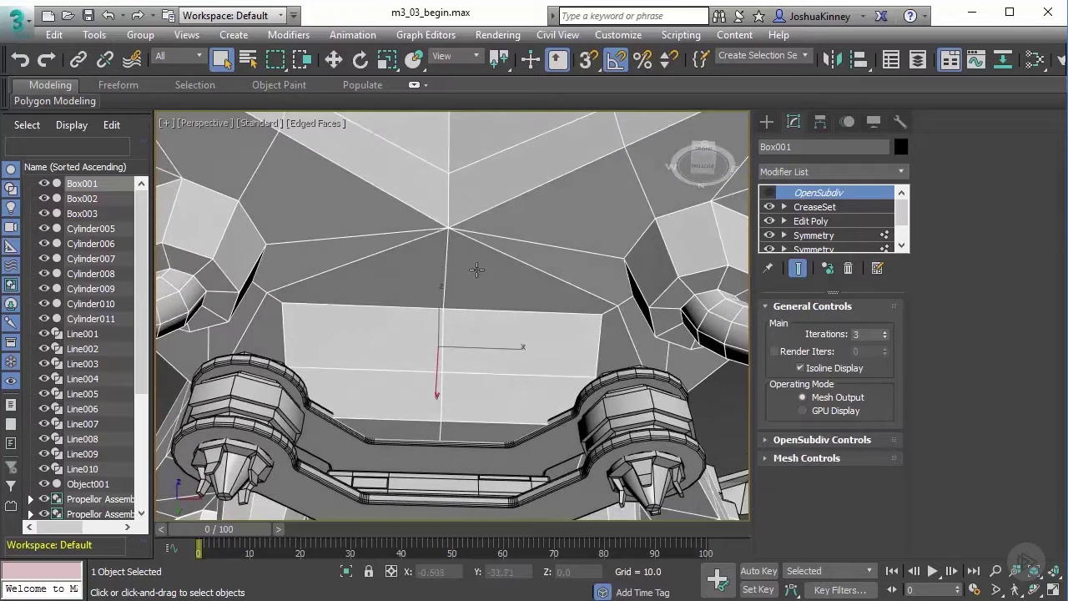
pyautogui.click(841, 222)
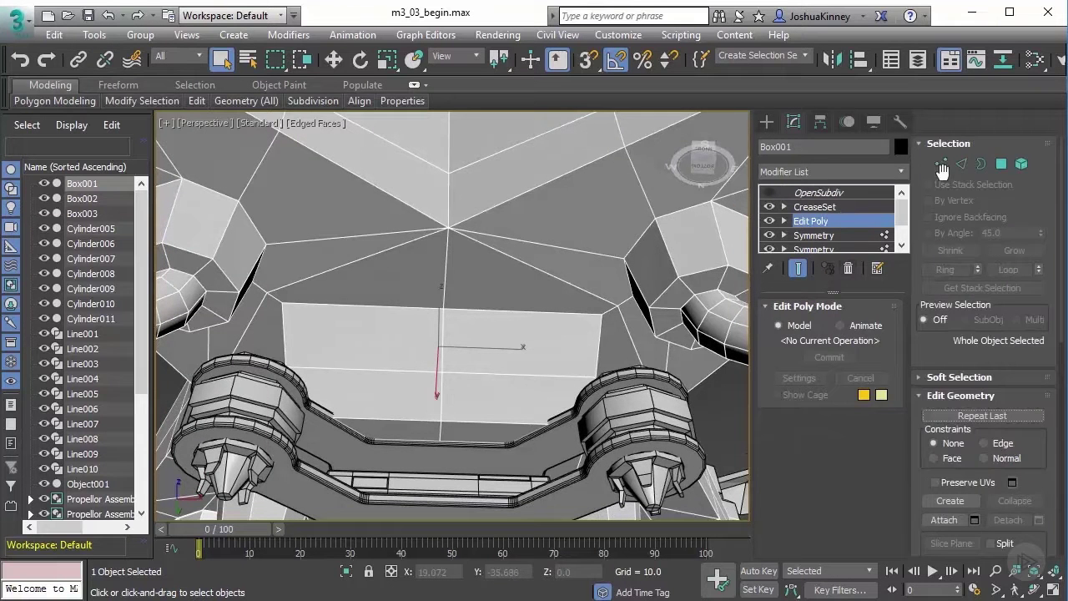
# In Vertex mode, enable Show Cage and select the cage's left vertex
pyautogui.press('1')
pyautogui.scroll(3, 404, 299)
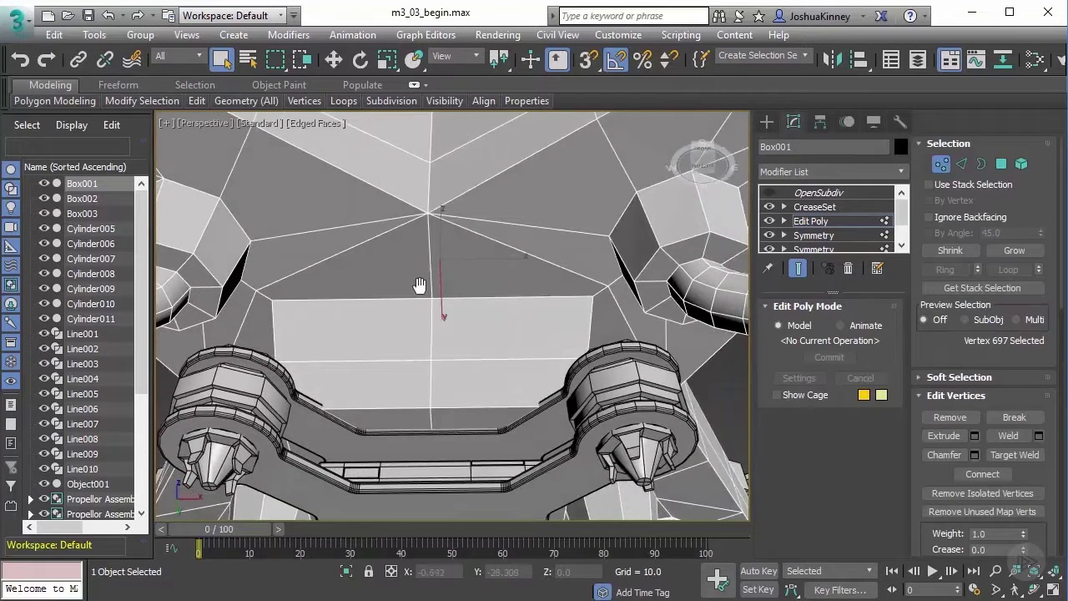
pyautogui.keyDown('alt'); pyautogui.moveTo(404, 294); pyautogui.dragTo(378, 289, button='middle'); pyautogui.keyUp('alt')
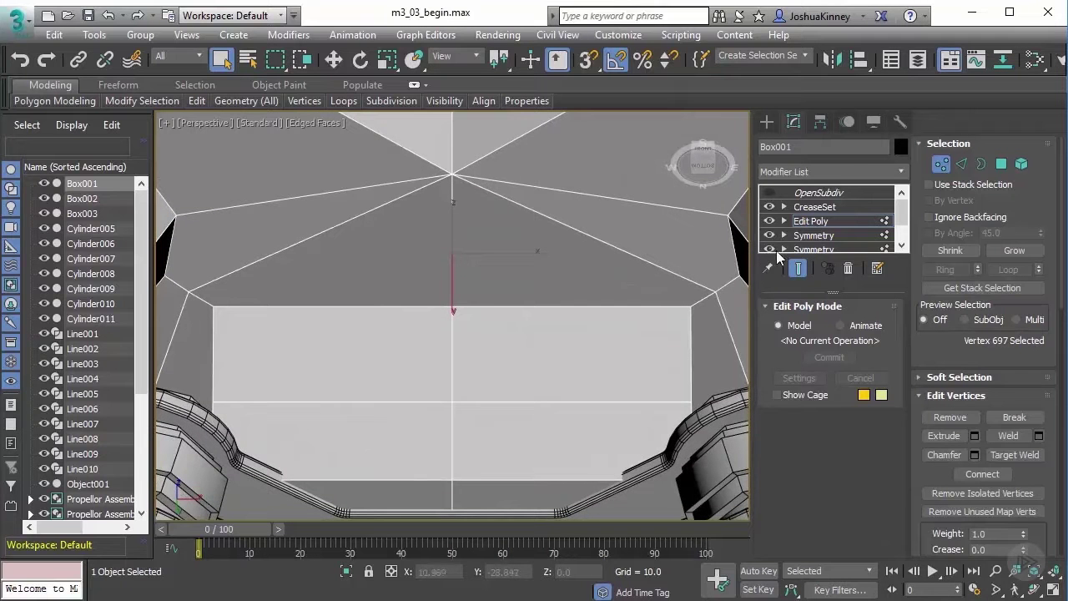
pyautogui.click(776, 396)
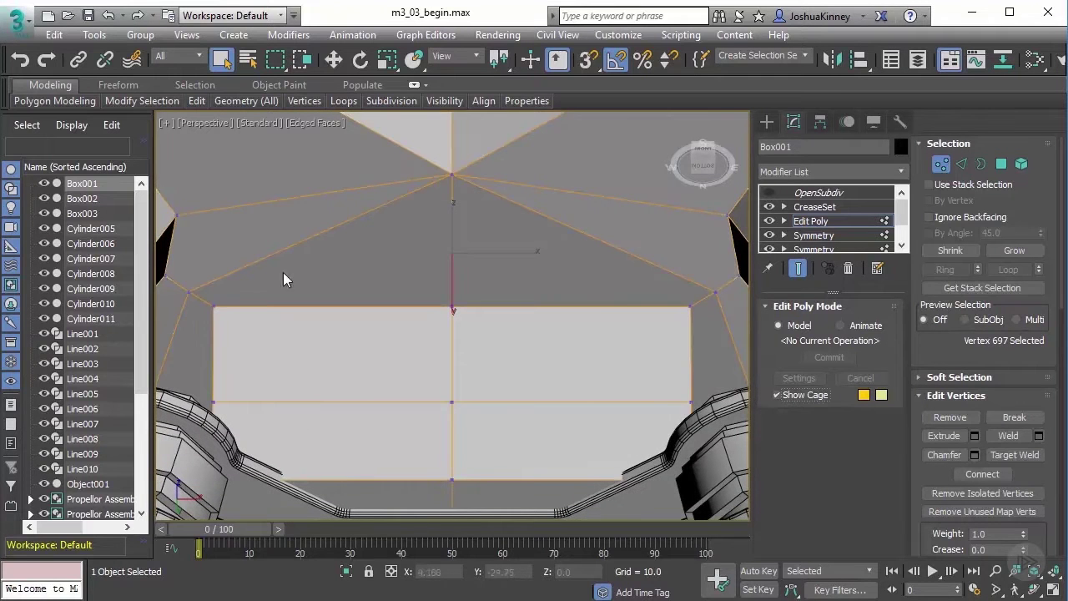
pyautogui.click(190, 291)
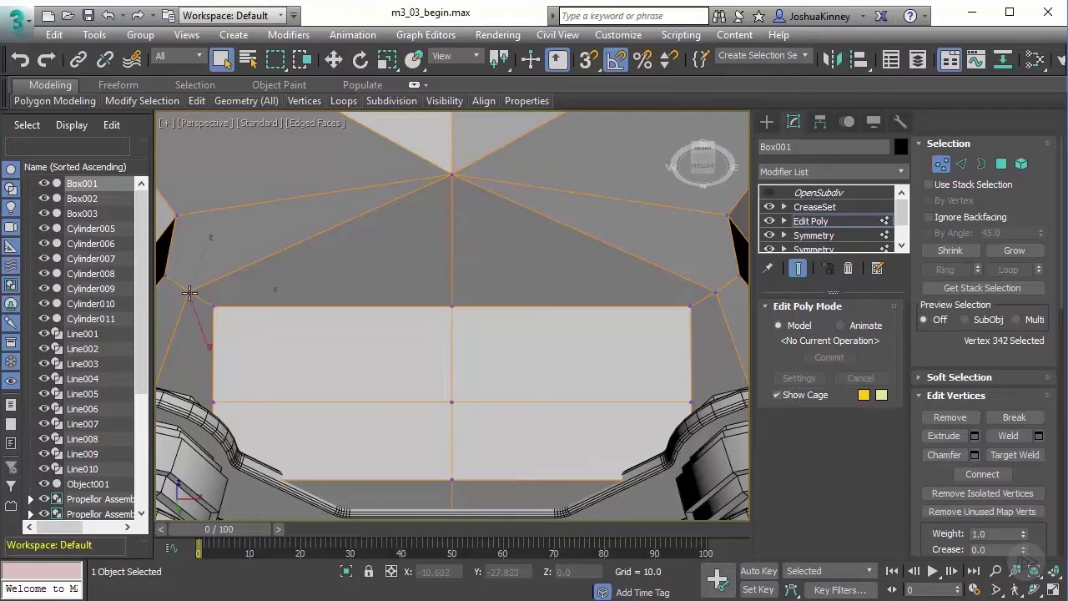
pyautogui.keyDown('alt'); pyautogui.moveTo(250, 293); pyautogui.dragTo(299, 283, button='middle'); pyautogui.keyUp('alt')
# Cut a new horizontal edge from the left vertex to the right edge of the underside
pyautogui.rightClick(301, 277)
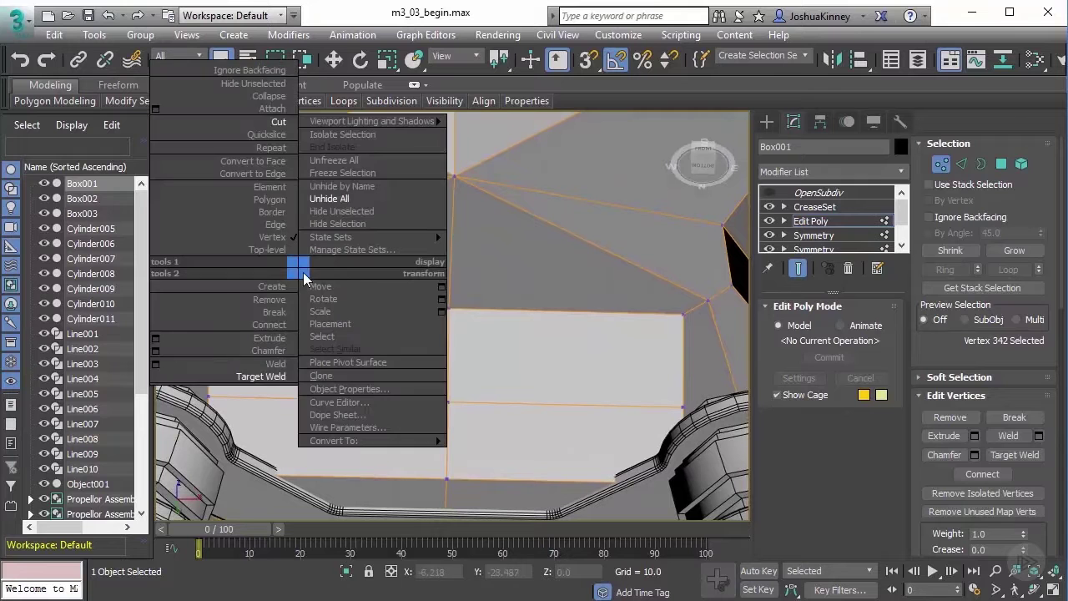
pyautogui.click(278, 122)
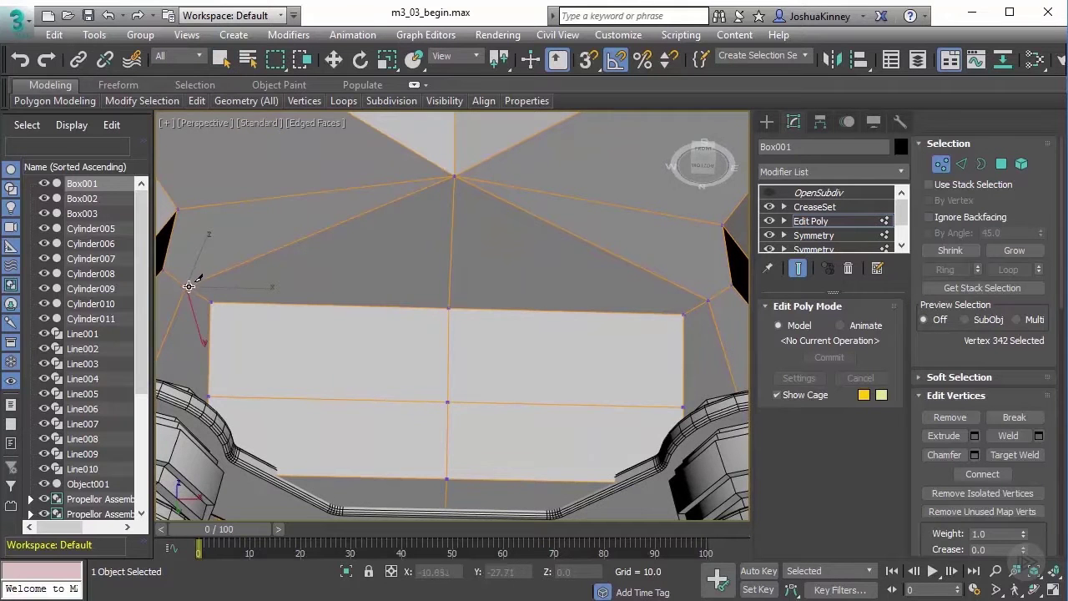
pyautogui.click(186, 286)
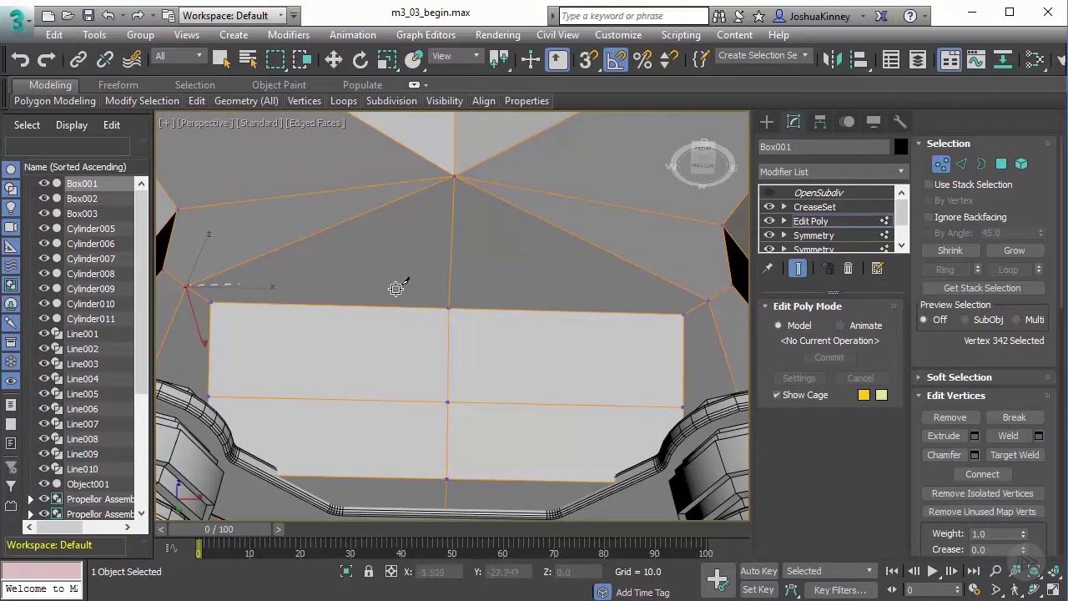
pyautogui.click(708, 299)
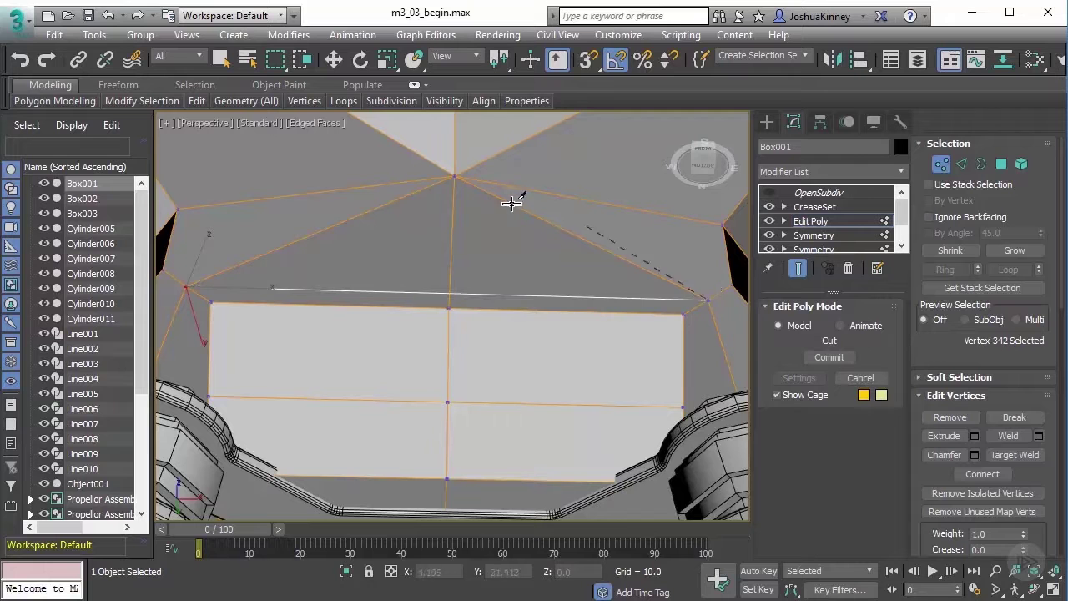
pyautogui.moveTo(484, 250); pyautogui.dragTo(477, 252, button='middle')
pyautogui.rightClick(460, 228)
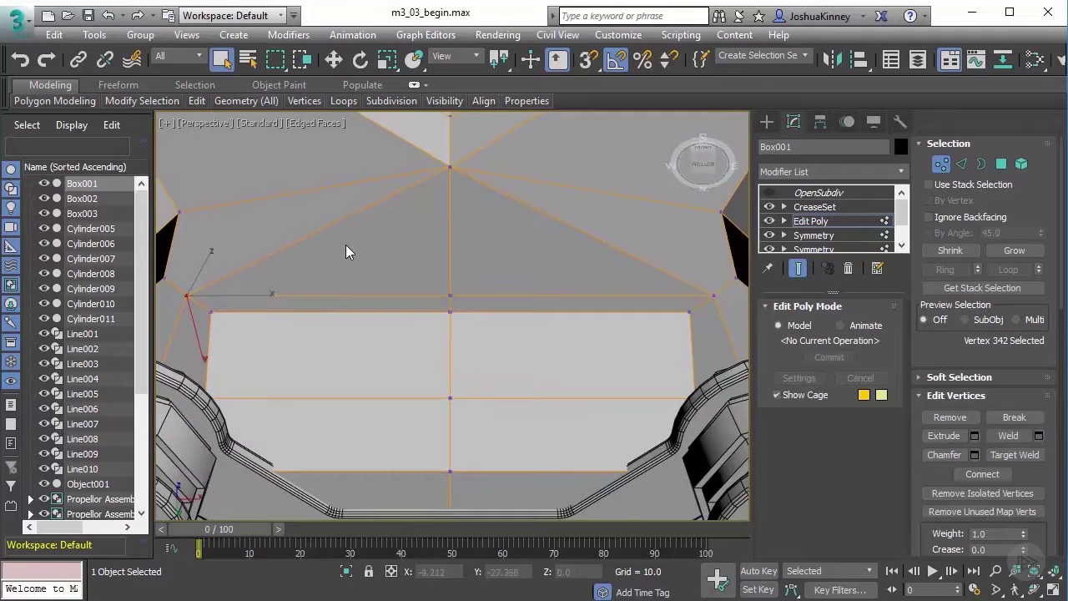
# Remove the two diagonal edges above the new cut with Ctrl+Backspace
pyautogui.press('2')
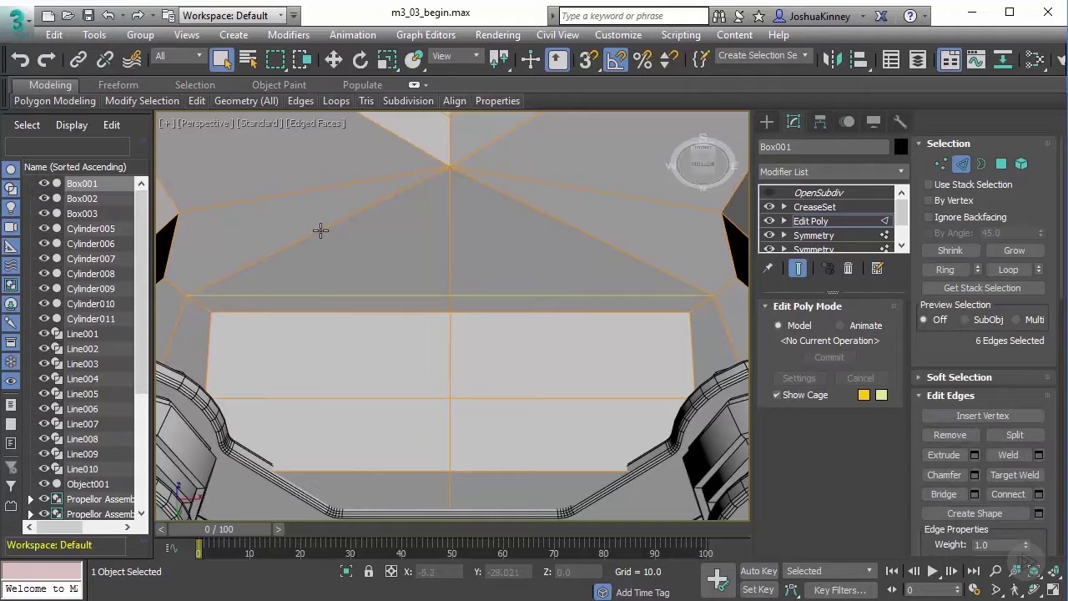
pyautogui.click(320, 230)
pyautogui.keyDown('ctrl'); pyautogui.click(547, 216); pyautogui.keyUp('ctrl')
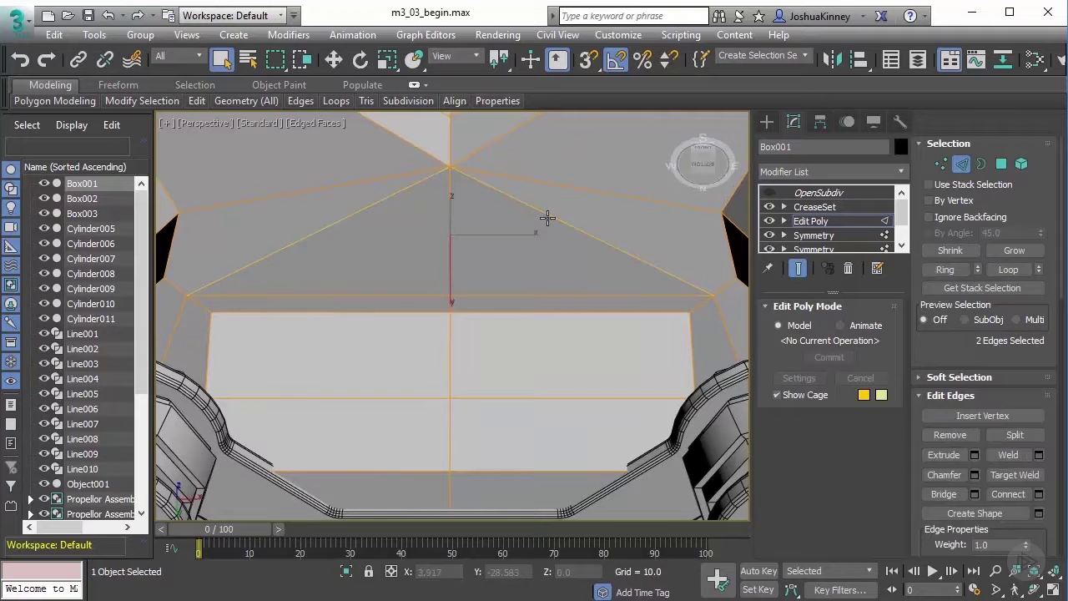
pyautogui.hotkey('ctrl', 'BackSpace')
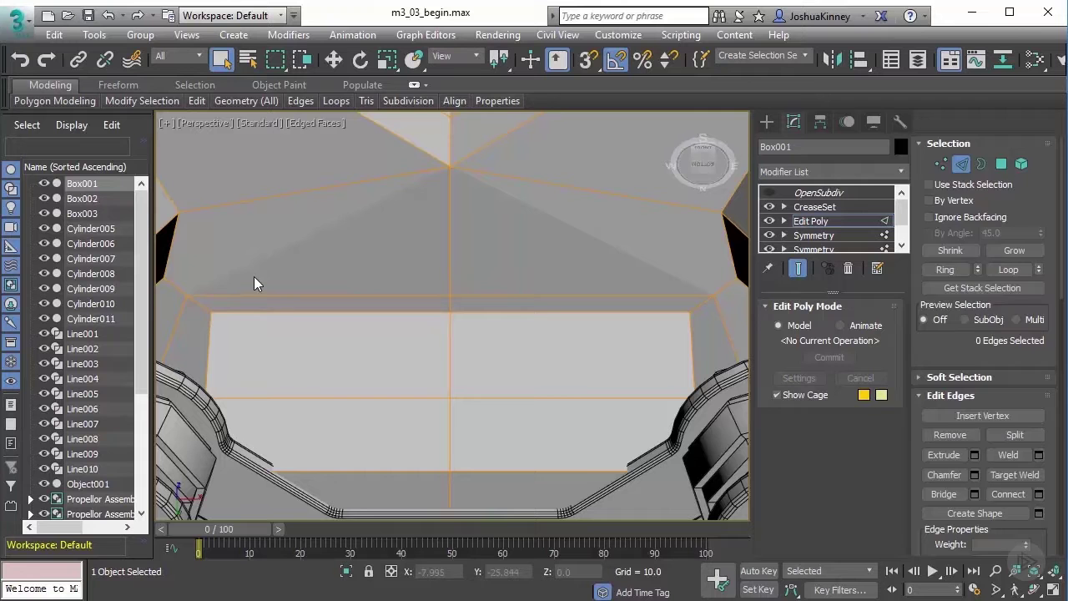
# Try a cut from the left vertex to the right edge and side-face vertex, then undo it
pyautogui.press('1')
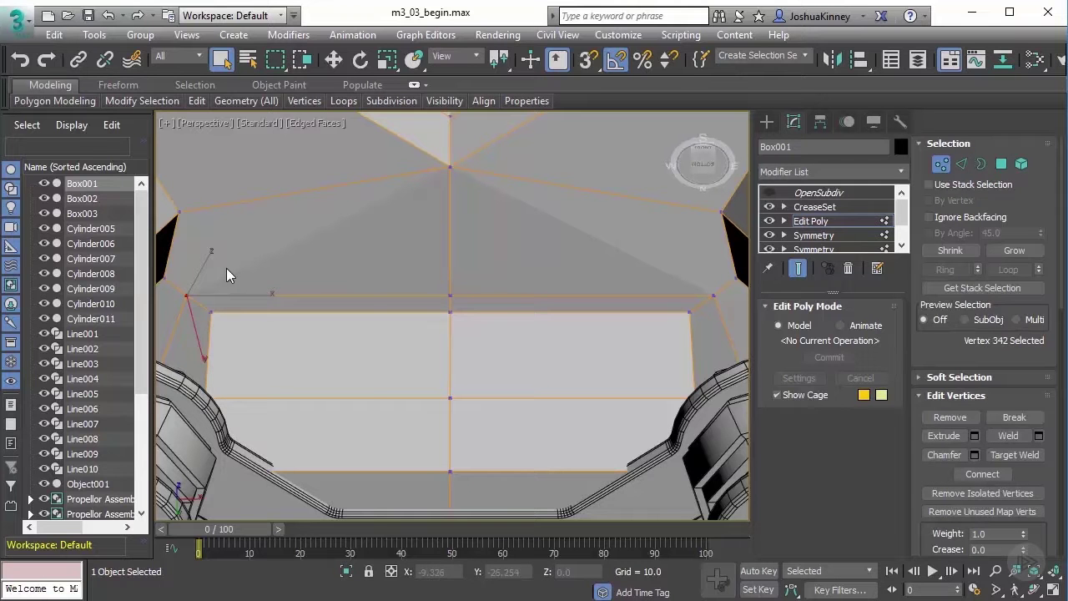
pyautogui.rightClick(226, 268)
pyautogui.click(193, 121)
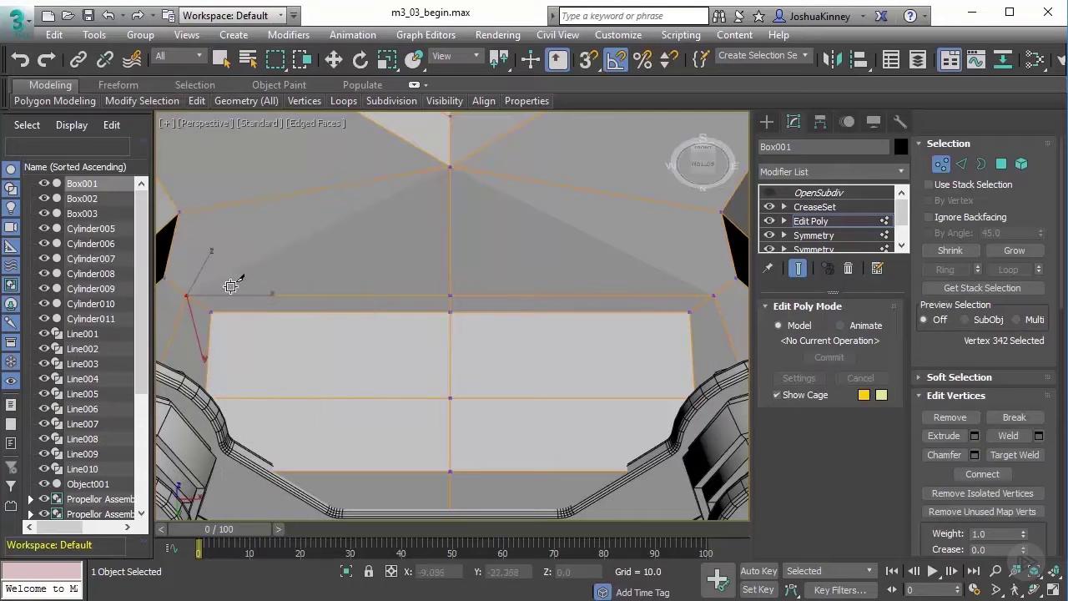
pyautogui.click(167, 278)
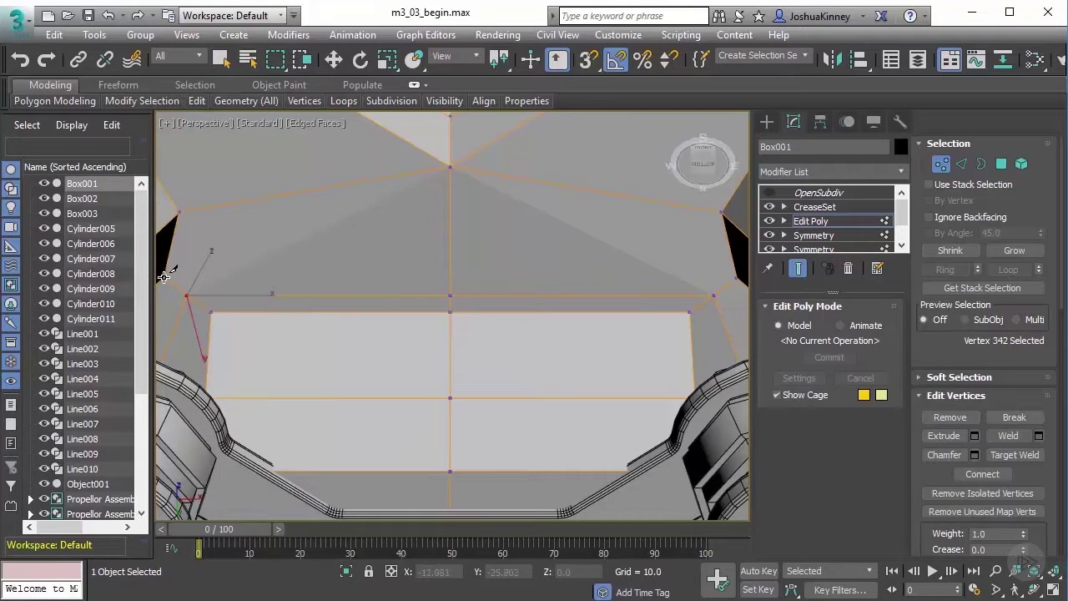
pyautogui.click(731, 279)
pyautogui.moveTo(495, 268); pyautogui.dragTo(425, 239, button='middle')
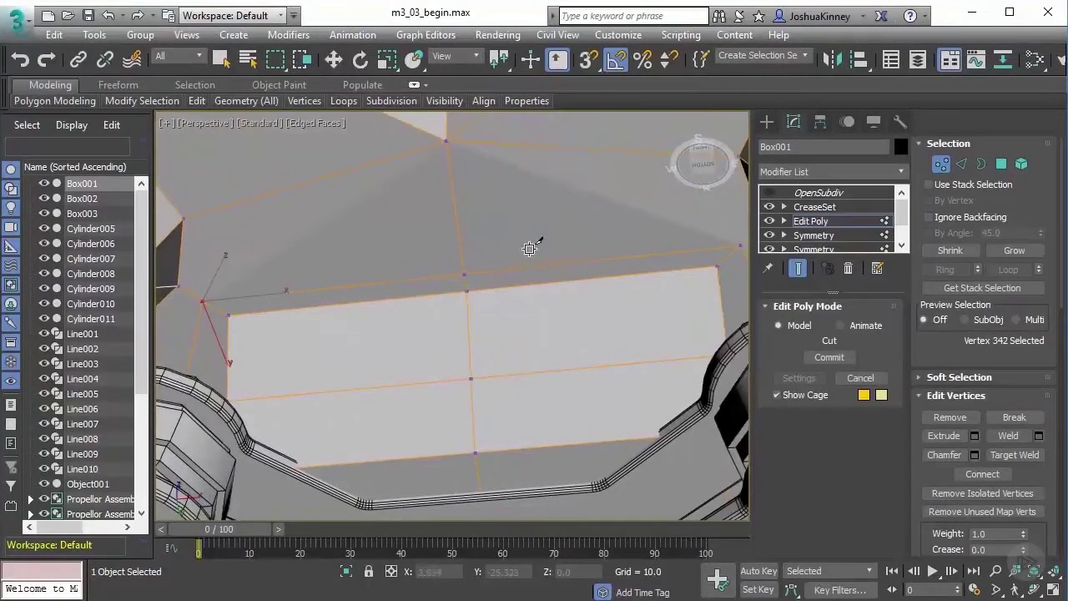
pyautogui.keyDown('alt'); pyautogui.moveTo(563, 257); pyautogui.dragTo(261, 286, button='middle'); pyautogui.keyUp('alt')
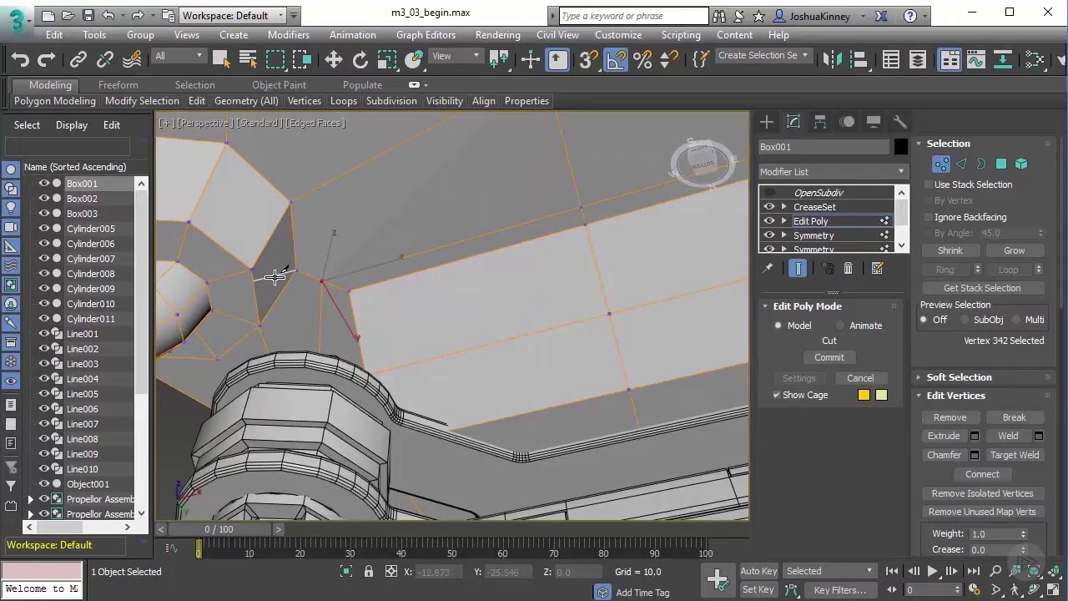
pyautogui.click(293, 272)
pyautogui.hotkey('ctrl', 'z')
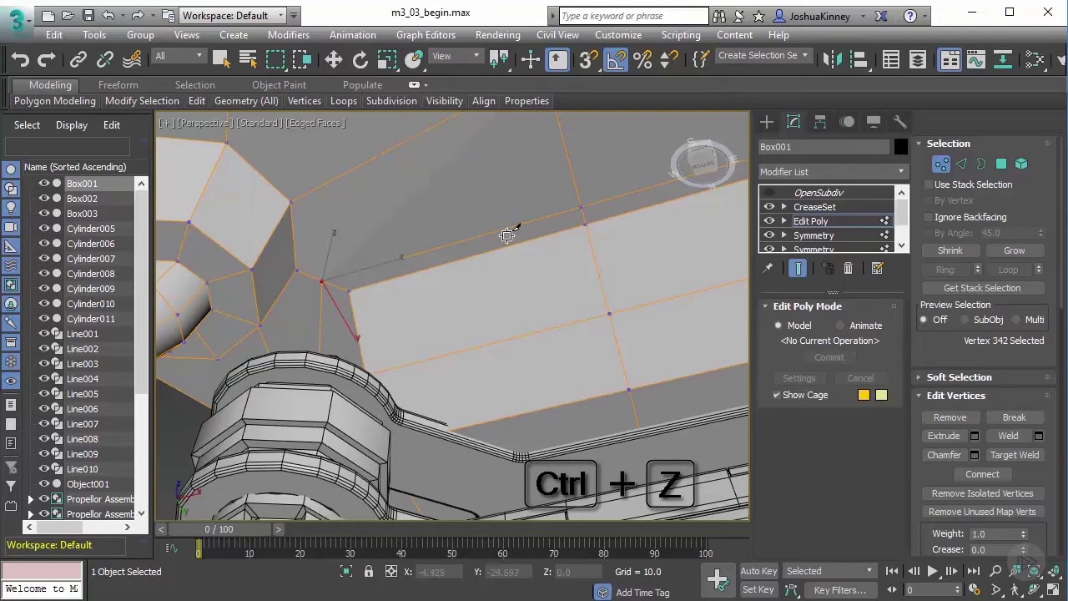
# Cut again from the left side edge through the vertical edge across to the right edge
pyautogui.keyDown('alt'); pyautogui.moveTo(506, 232); pyautogui.dragTo(534, 246, button='middle'); pyautogui.keyUp('alt')
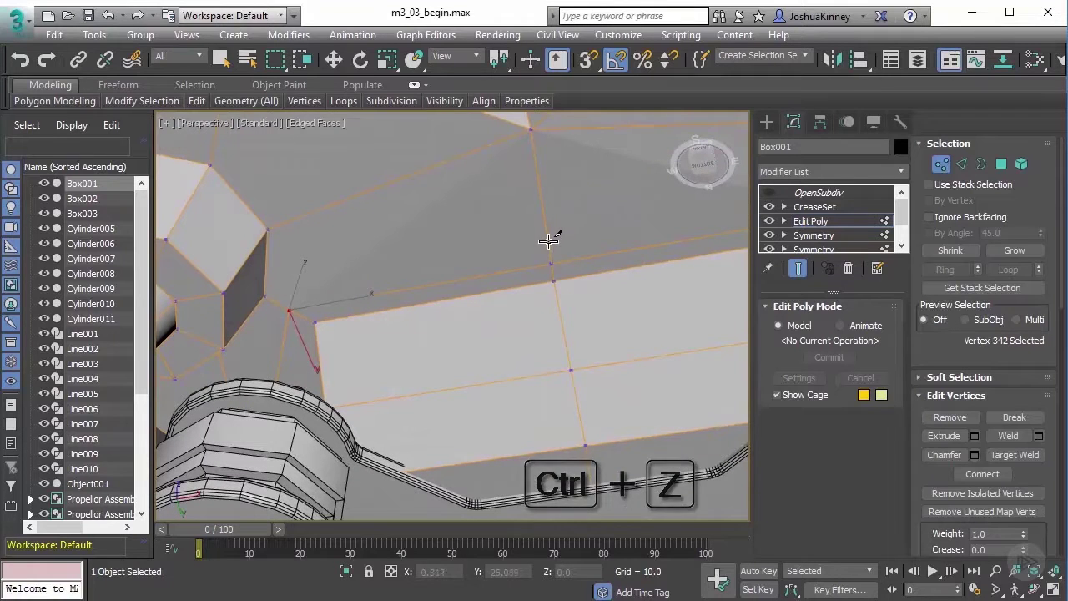
pyautogui.click(549, 239)
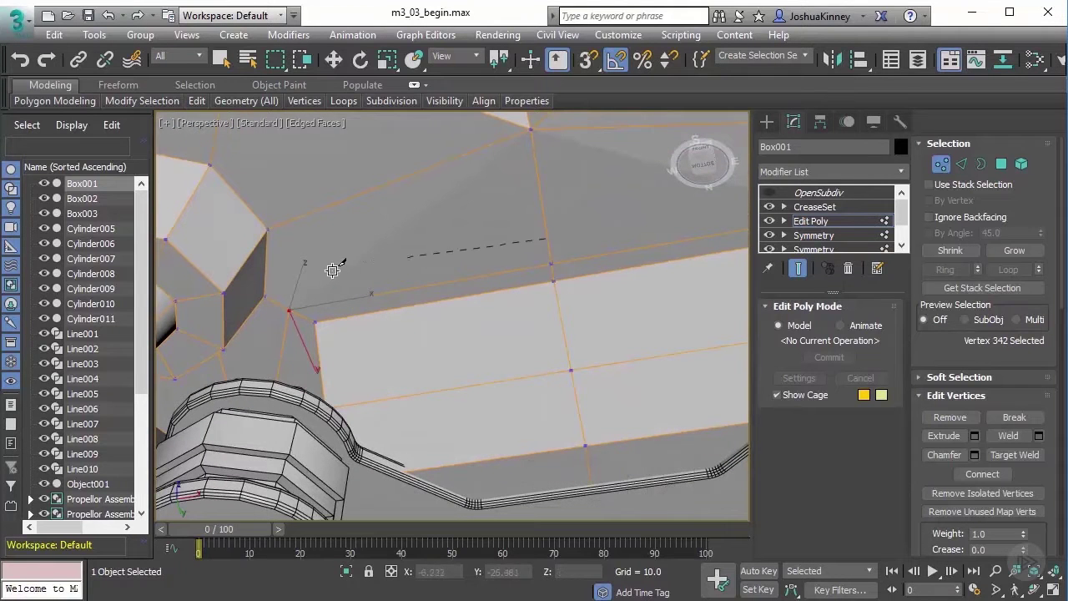
pyautogui.click(266, 294)
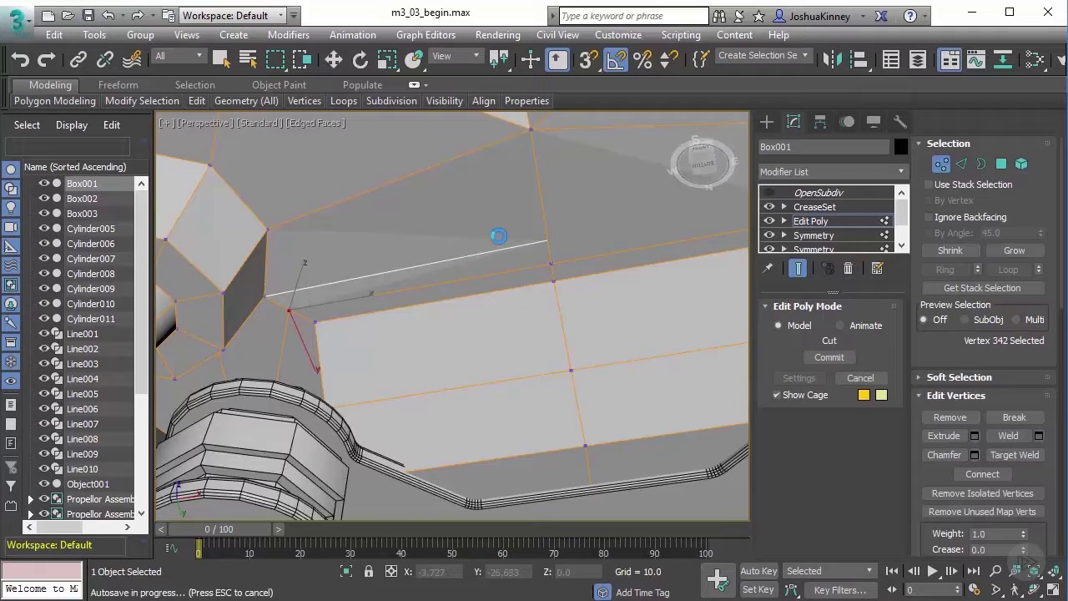
pyautogui.keyDown('alt'); pyautogui.moveTo(496, 236); pyautogui.dragTo(401, 268, button='middle'); pyautogui.keyUp('alt')
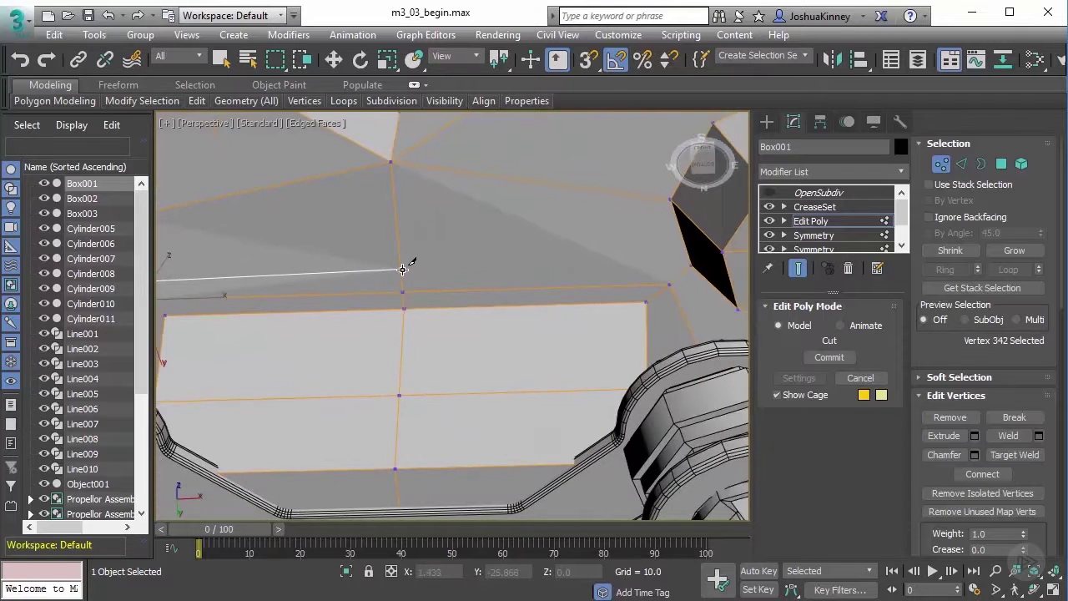
pyautogui.click(401, 268)
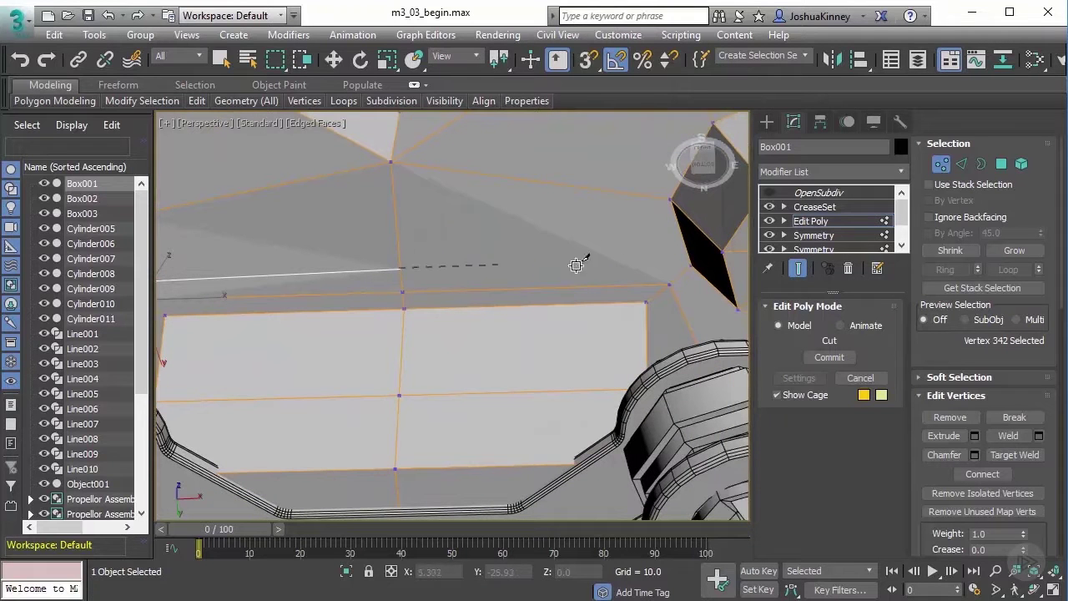
pyautogui.click(689, 268)
pyautogui.scroll(-5, 501, 274)
pyautogui.keyDown('alt'); pyautogui.moveTo(455, 287); pyautogui.dragTo(526, 300, button='middle'); pyautogui.keyUp('alt')
# Cut across the face between the left and right vertices, then remove its two diagonal edges
pyautogui.scroll(10, 527, 300)
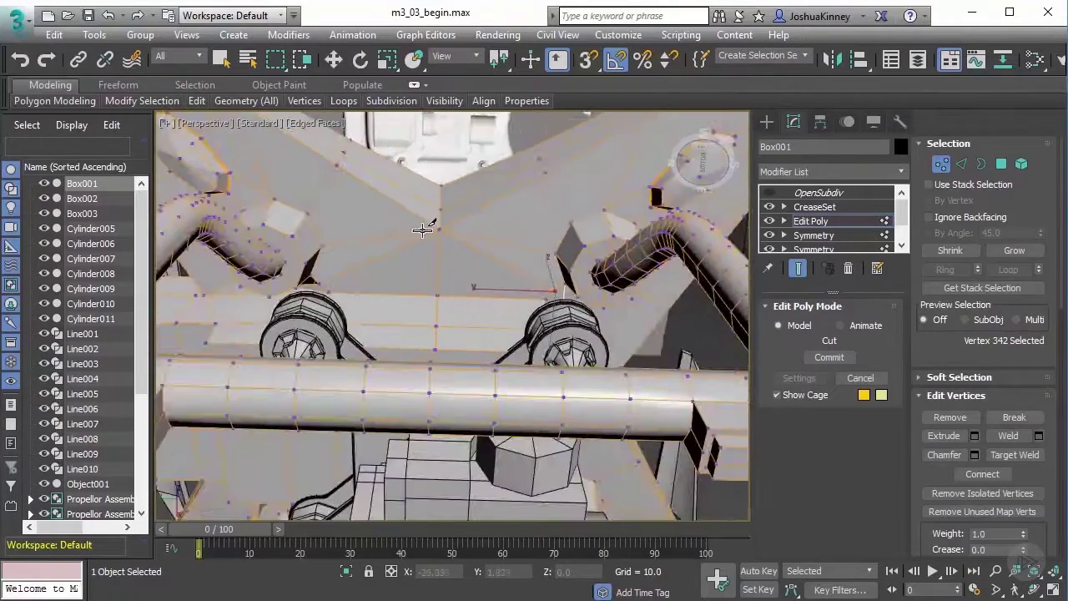
pyautogui.keyDown('alt'); pyautogui.moveTo(446, 272); pyautogui.dragTo(395, 303, button='middle'); pyautogui.keyUp('alt')
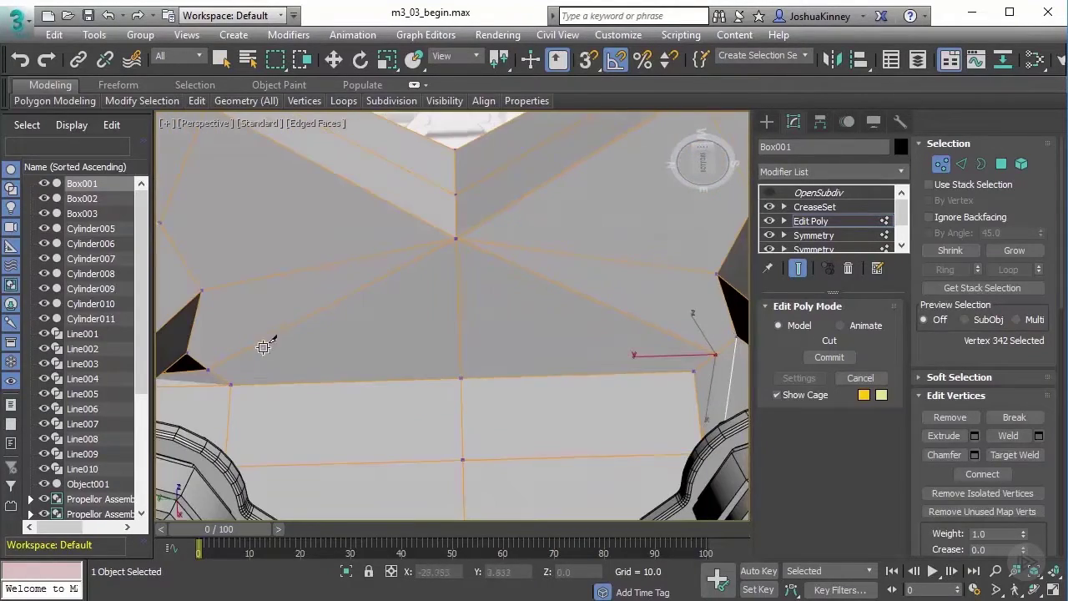
pyautogui.click(208, 367)
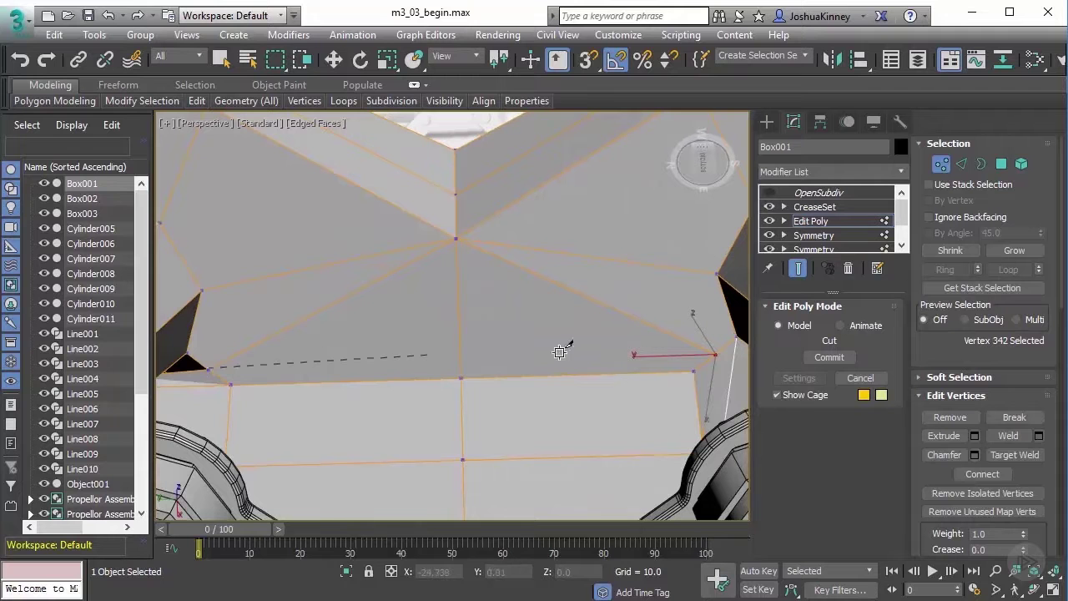
pyautogui.click(715, 357)
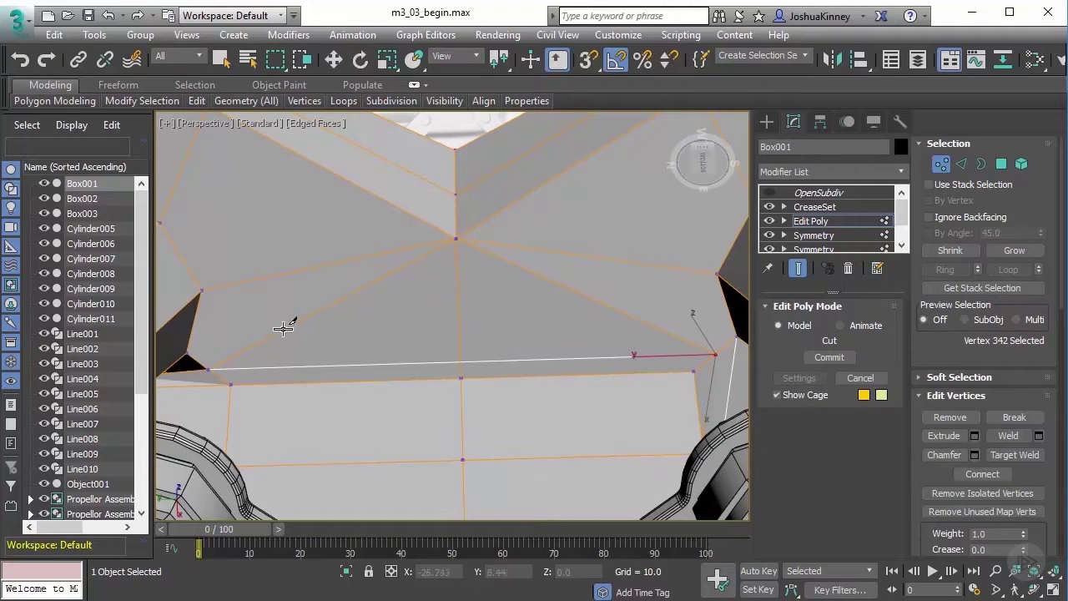
pyautogui.rightClick(316, 324)
pyautogui.press('2')
pyautogui.click(312, 312)
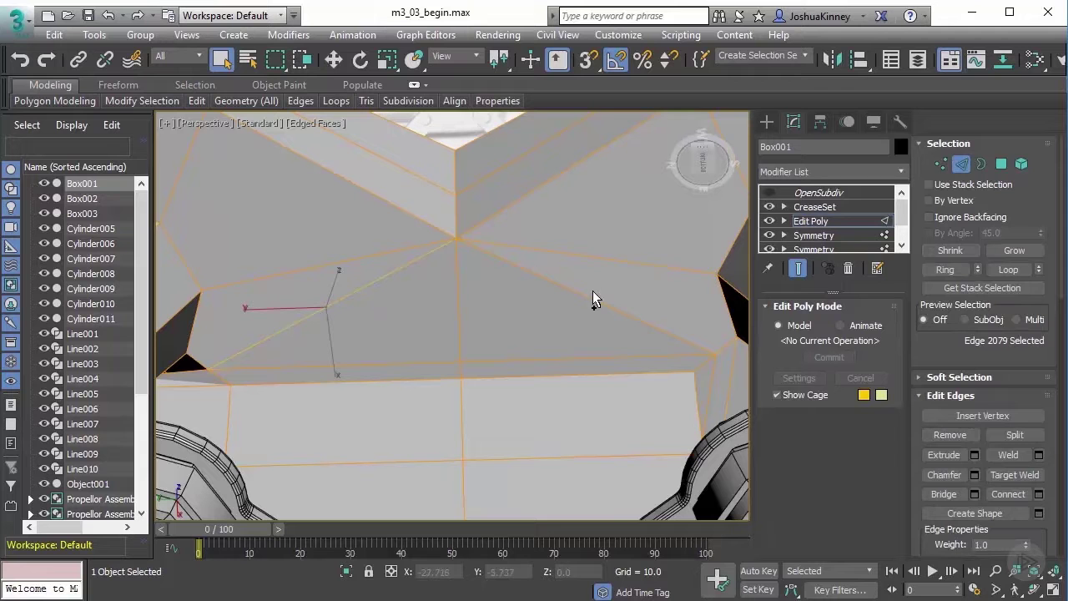
pyautogui.keyDown('ctrl'); pyautogui.click(586, 298); pyautogui.keyUp('ctrl')
pyautogui.hotkey('ctrl', 'BackSpace')
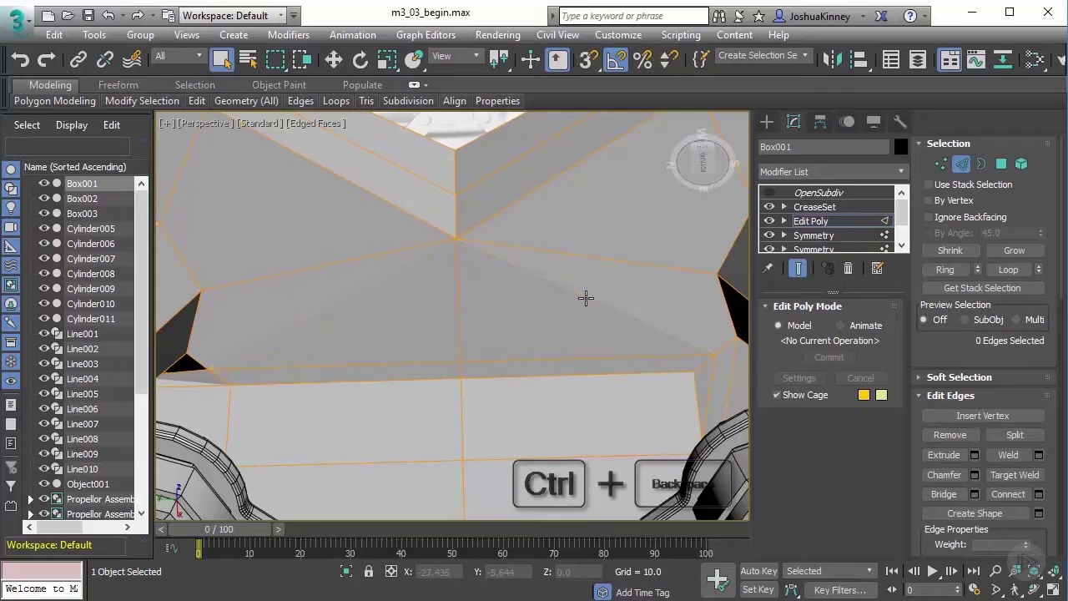
# Cut a new edge from the left vertex through the centre line to the right vertex
pyautogui.press('1')
pyautogui.rightClick(233, 350)
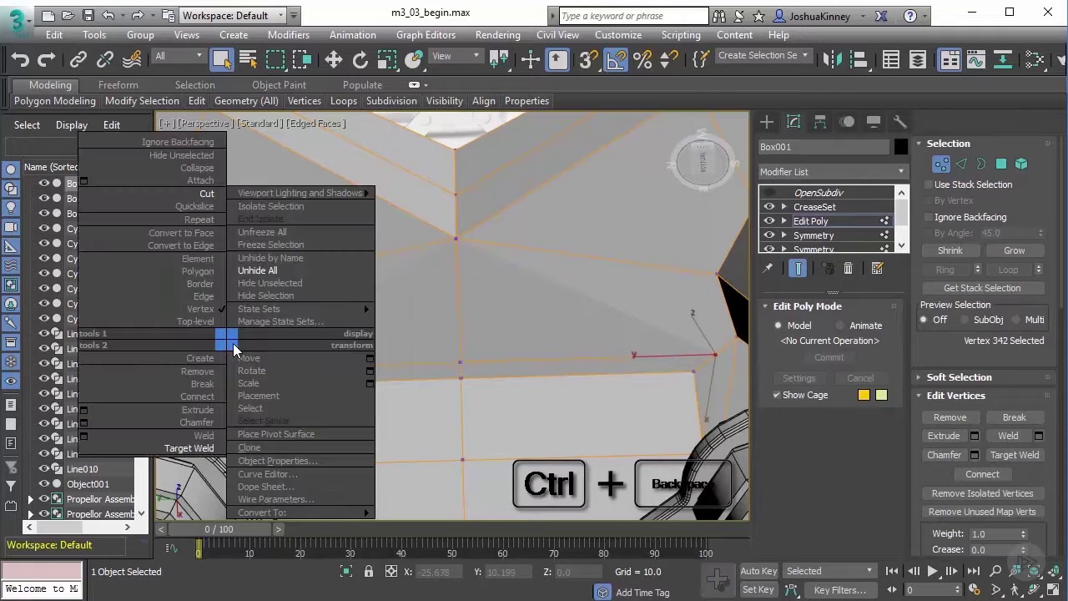
pyautogui.click(207, 194)
pyautogui.click(458, 333)
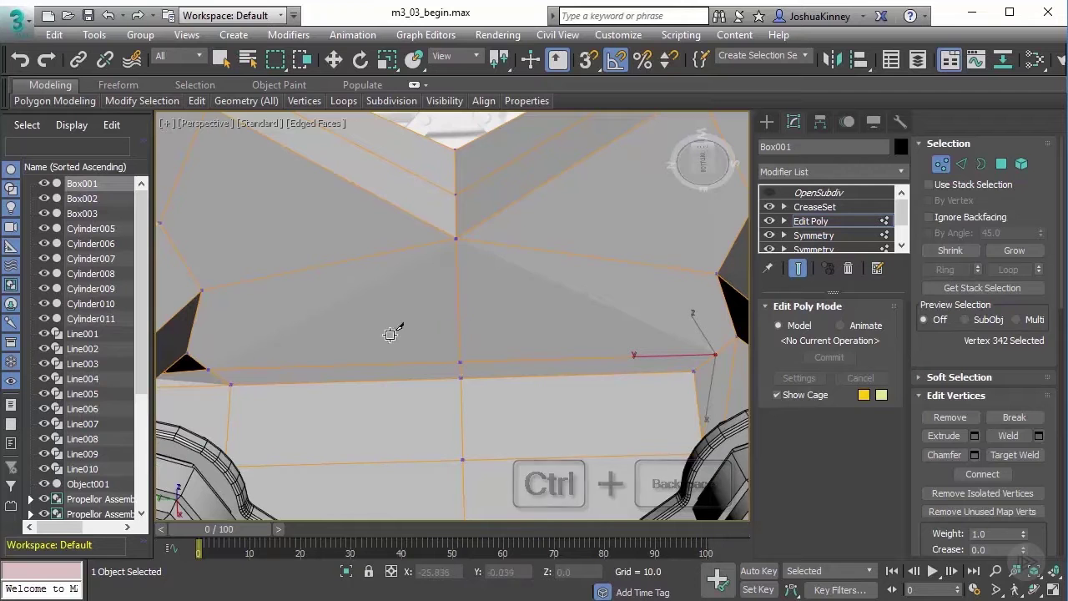
pyautogui.click(185, 354)
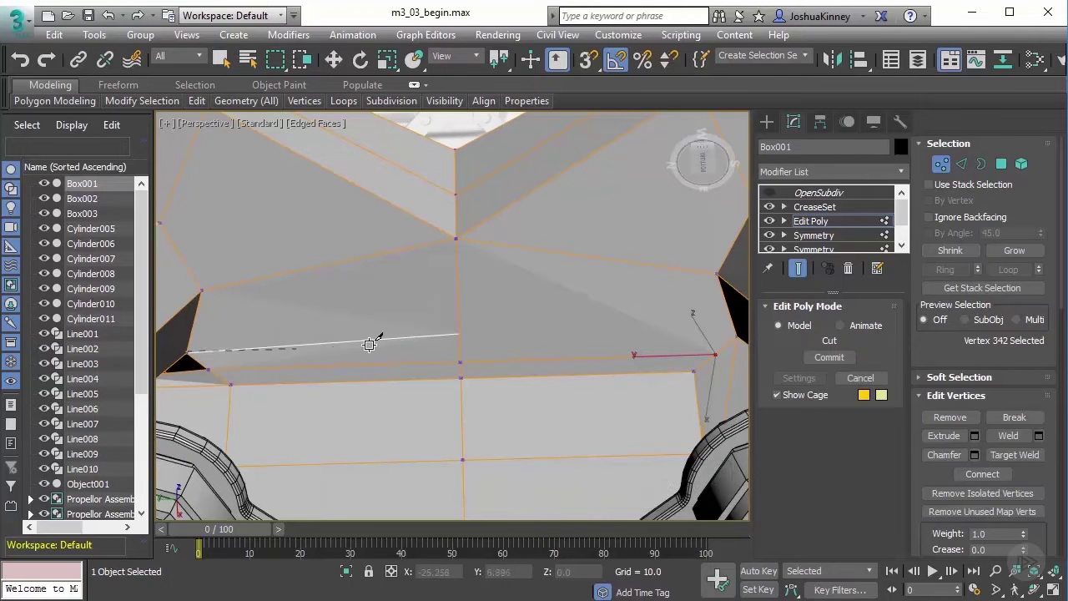
pyautogui.click(460, 333)
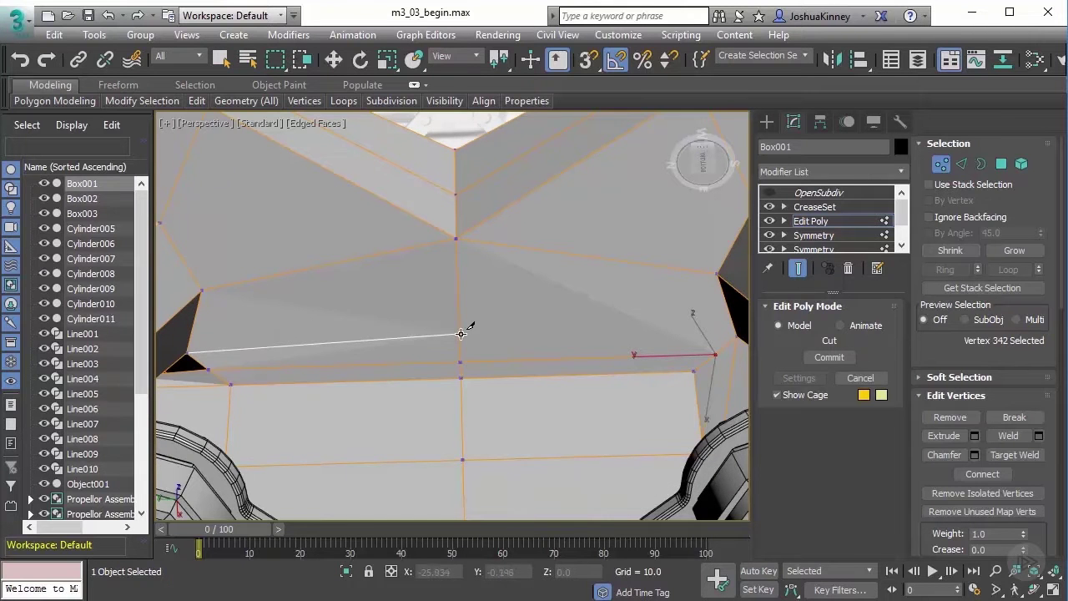
pyautogui.click(735, 336)
pyautogui.rightClick(497, 335)
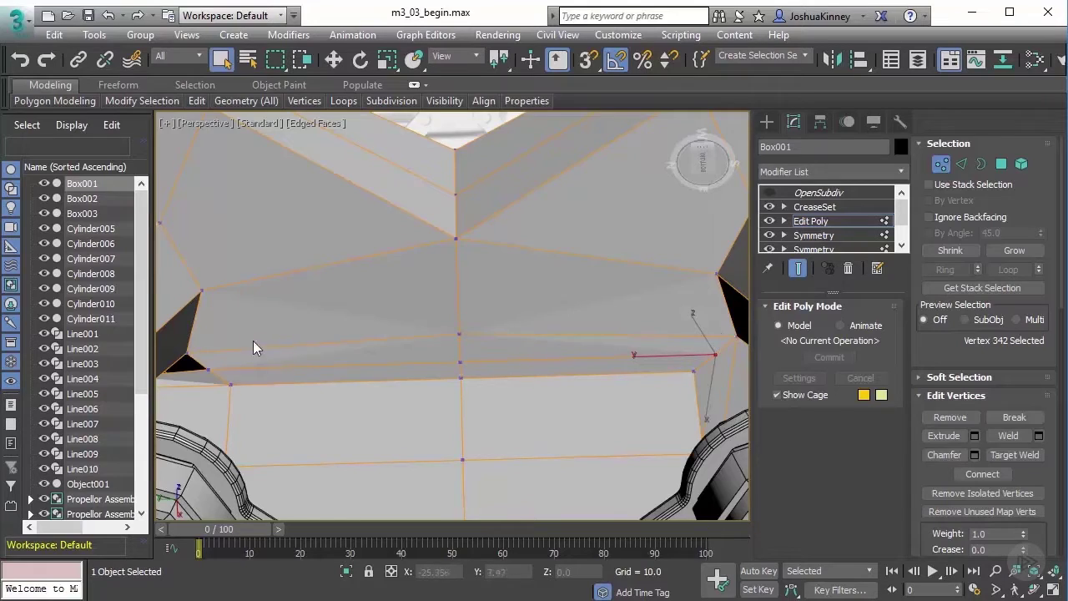
# Weld the two overlapping vertices at the hole's tip into one
pyautogui.keyDown('alt'); pyautogui.moveTo(253, 340); pyautogui.dragTo(539, 267, button='middle'); pyautogui.keyUp('alt')
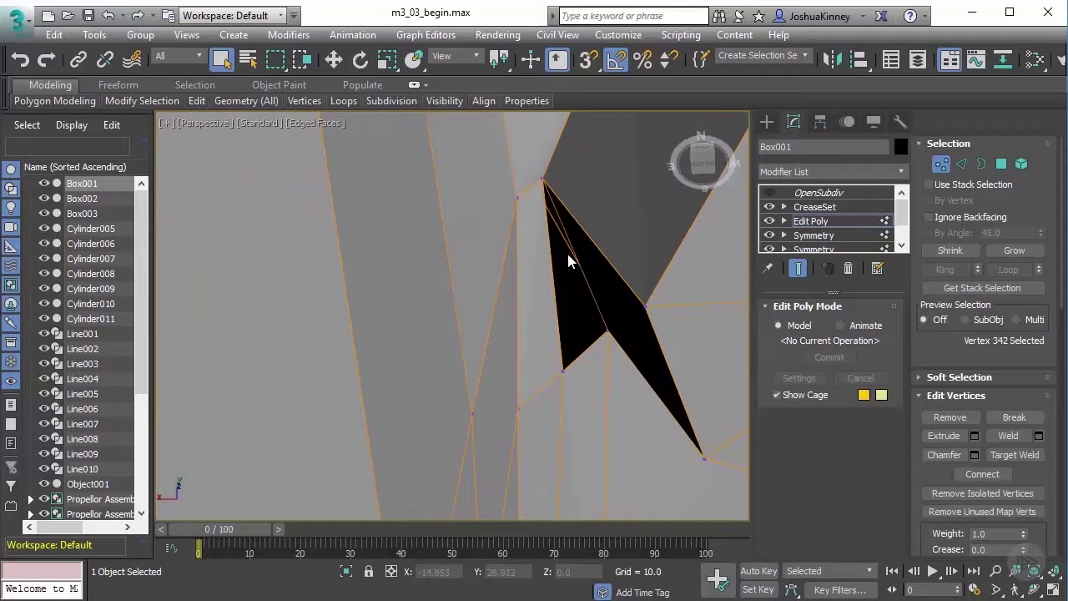
pyautogui.press('3')
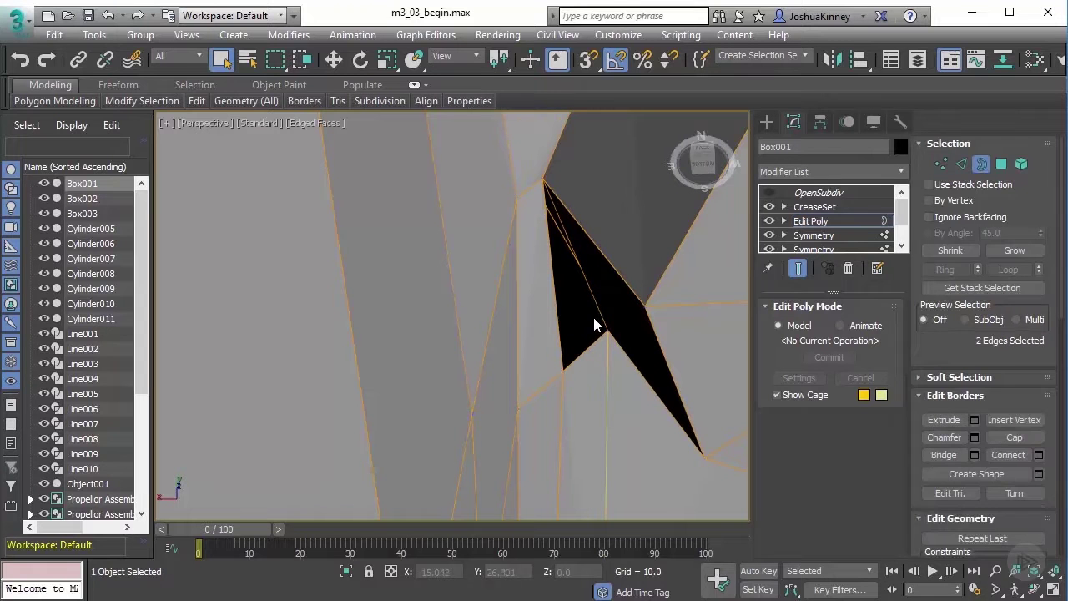
pyautogui.click(582, 354)
pyautogui.keyDown('alt'); pyautogui.moveTo(568, 278); pyautogui.dragTo(556, 287, button='middle'); pyautogui.keyUp('alt')
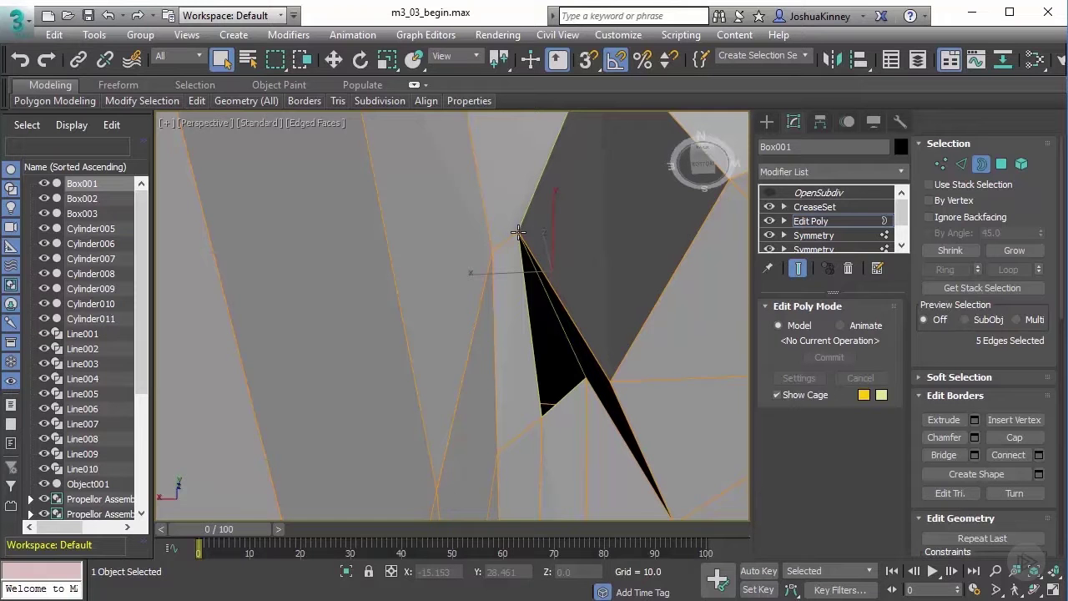
pyautogui.press('1')
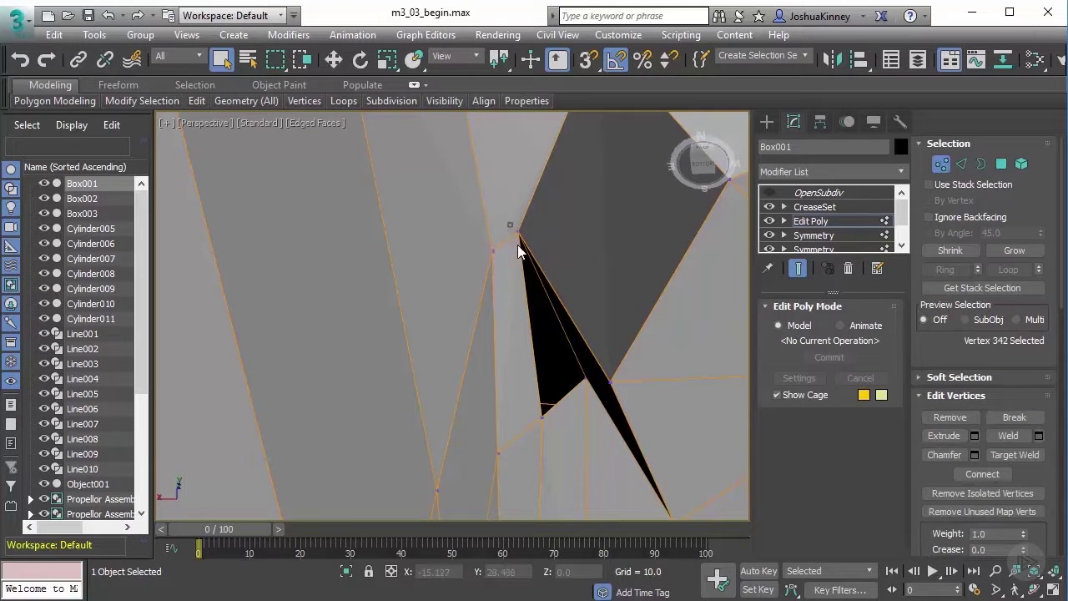
pyautogui.click(520, 239)
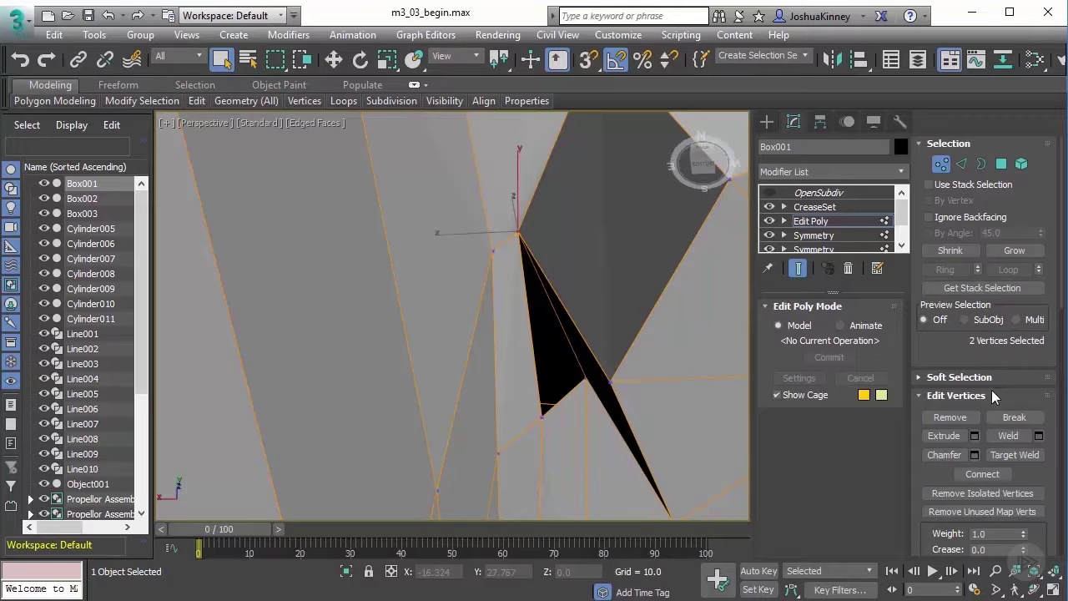
pyautogui.click(1008, 435)
# Select the hole's border and cap it with a new face
pyautogui.keyDown('alt'); pyautogui.moveTo(545, 350); pyautogui.dragTo(566, 339, button='middle'); pyautogui.keyUp('alt')
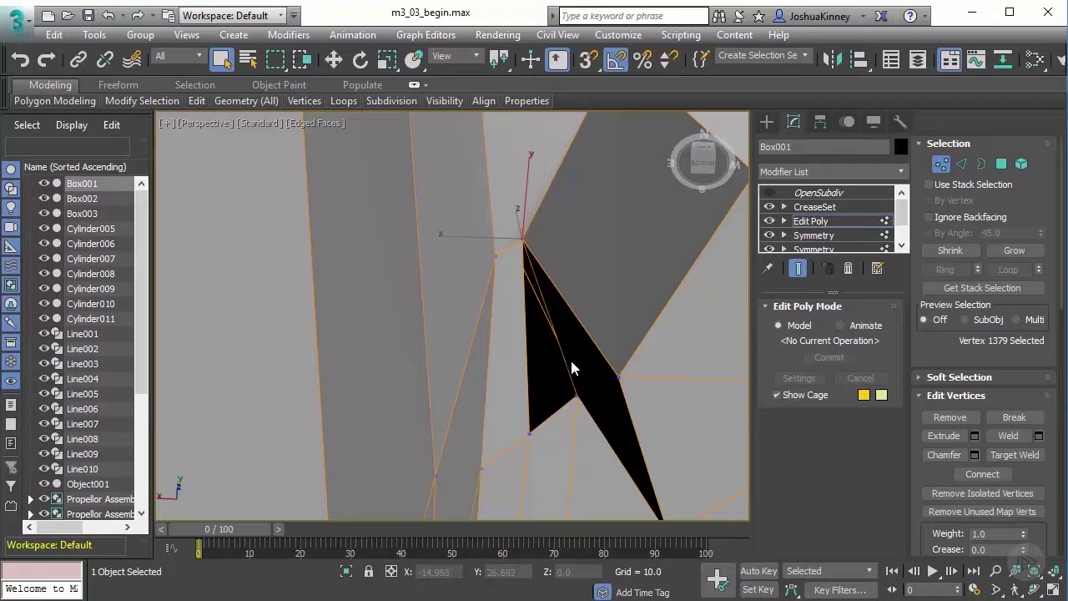
pyautogui.press('3')
pyautogui.click(528, 359)
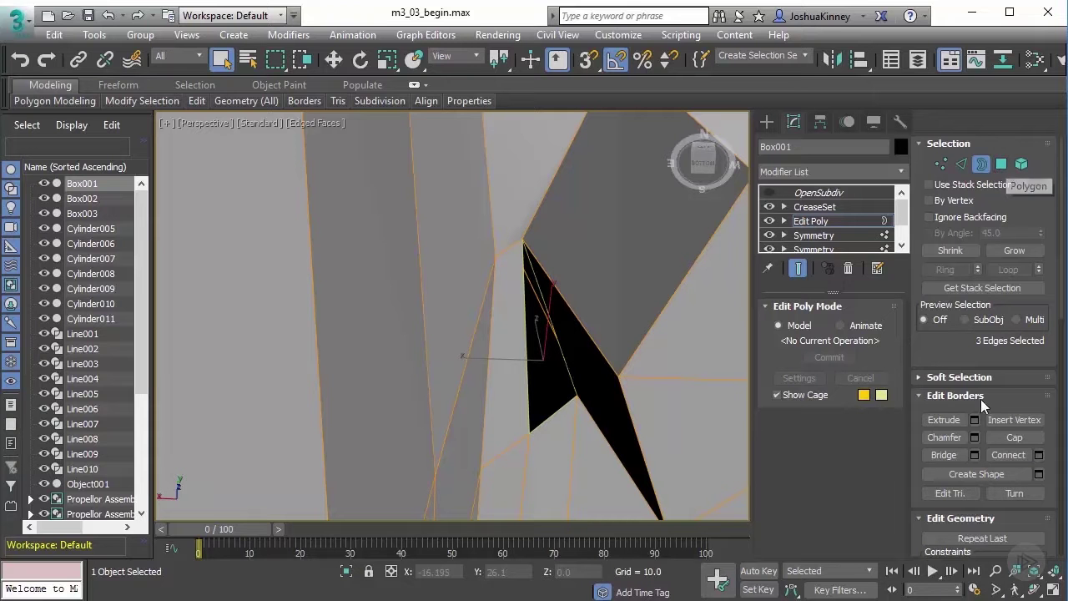
pyautogui.click(1014, 437)
pyautogui.scroll(-5, 519, 344)
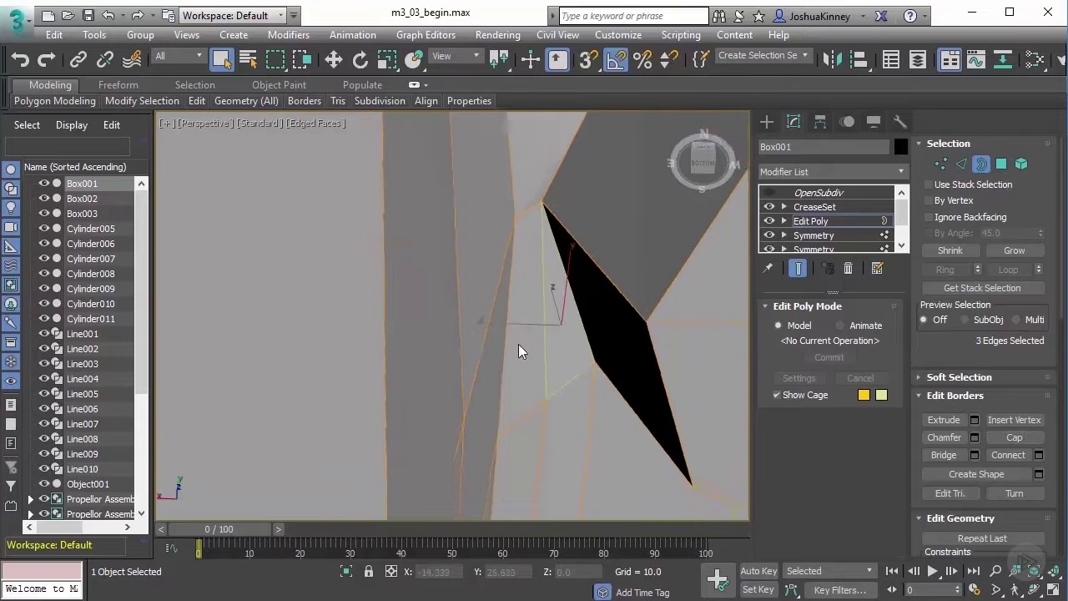
pyautogui.keyDown('alt'); pyautogui.moveTo(504, 367); pyautogui.dragTo(370, 320, button='middle'); pyautogui.keyUp('alt')
# Cut across the upper face from left to right, then remove those unwanted cut edges
pyautogui.scroll(3, 443, 295)
pyautogui.press('1')
pyautogui.scroll(-2, 392, 302)
pyautogui.rightClick(364, 311)
pyautogui.click(343, 167)
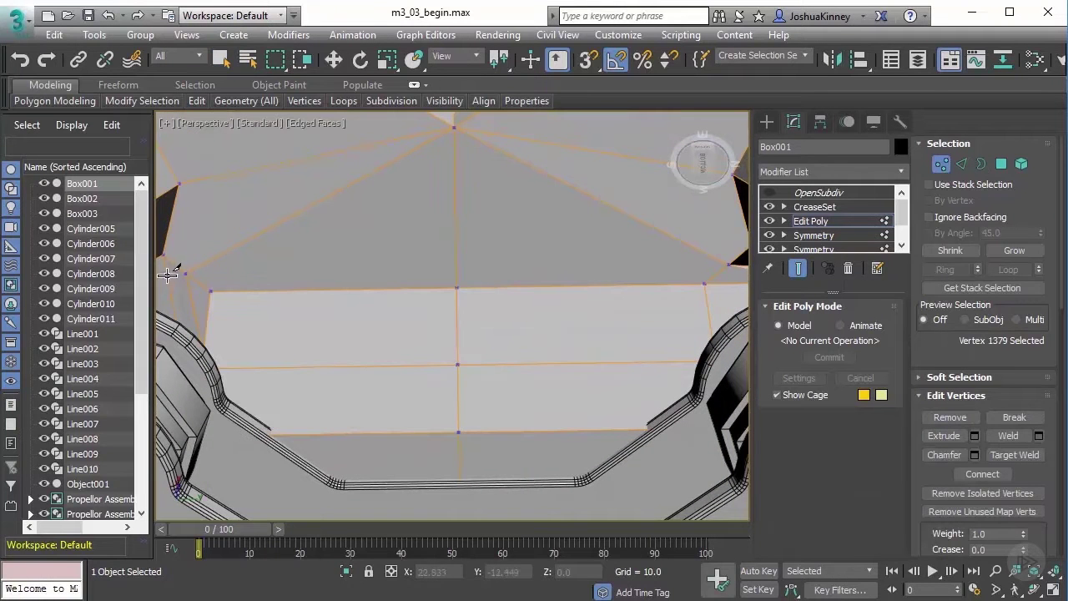
pyautogui.click(185, 274)
pyautogui.click(728, 264)
pyautogui.rightClick(428, 262)
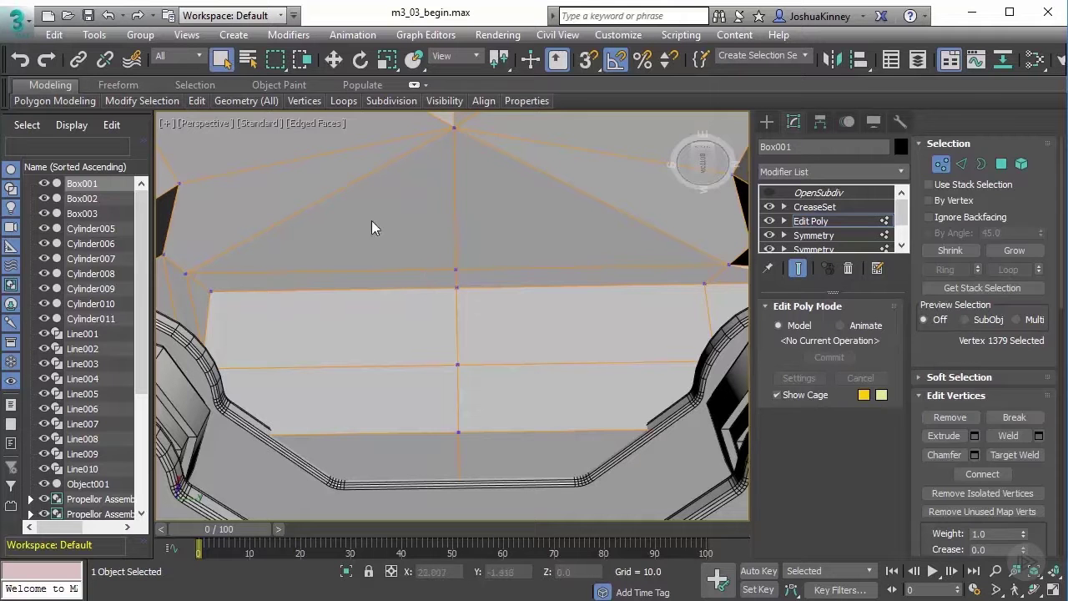
pyautogui.press('2')
pyautogui.hotkey('ctrl', 'BackSpace')
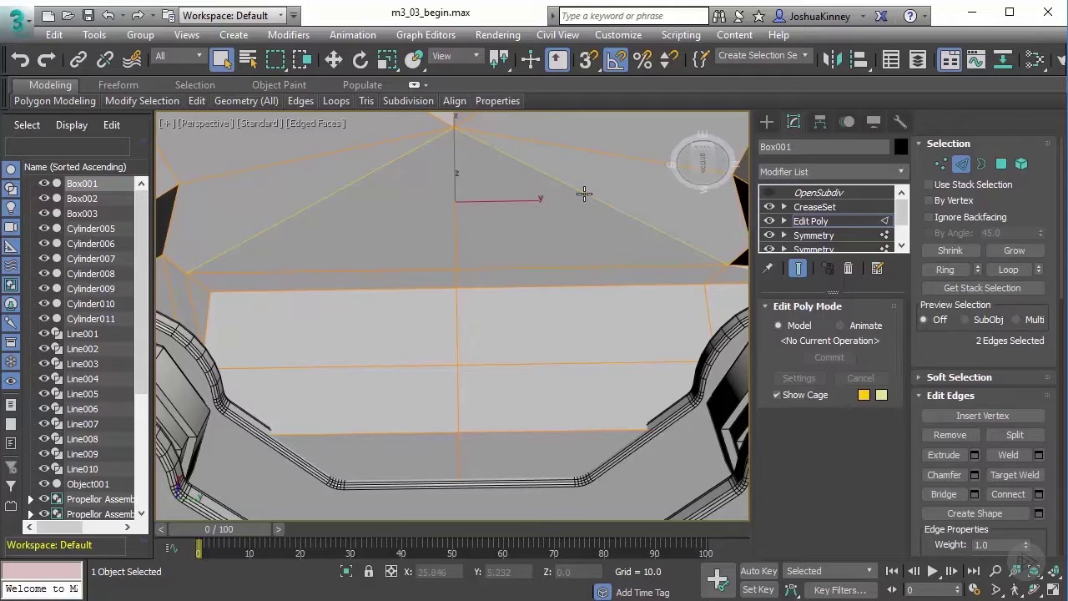
pyautogui.press('1')
# Cut again from the left edge through the centre line to the dark opening's edge
pyautogui.rightClick(429, 262)
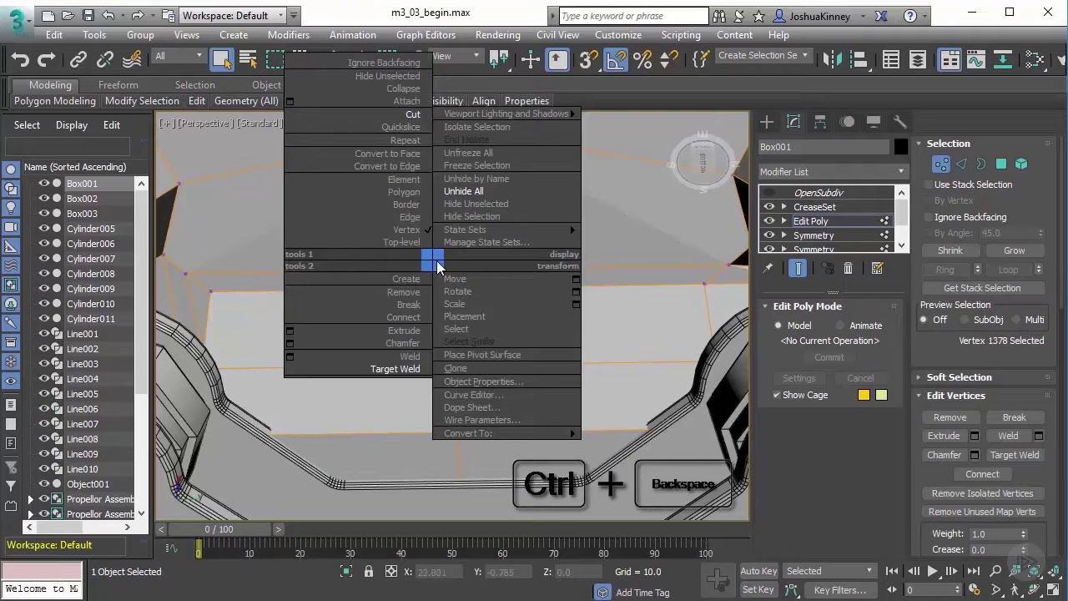
pyautogui.click(393, 124)
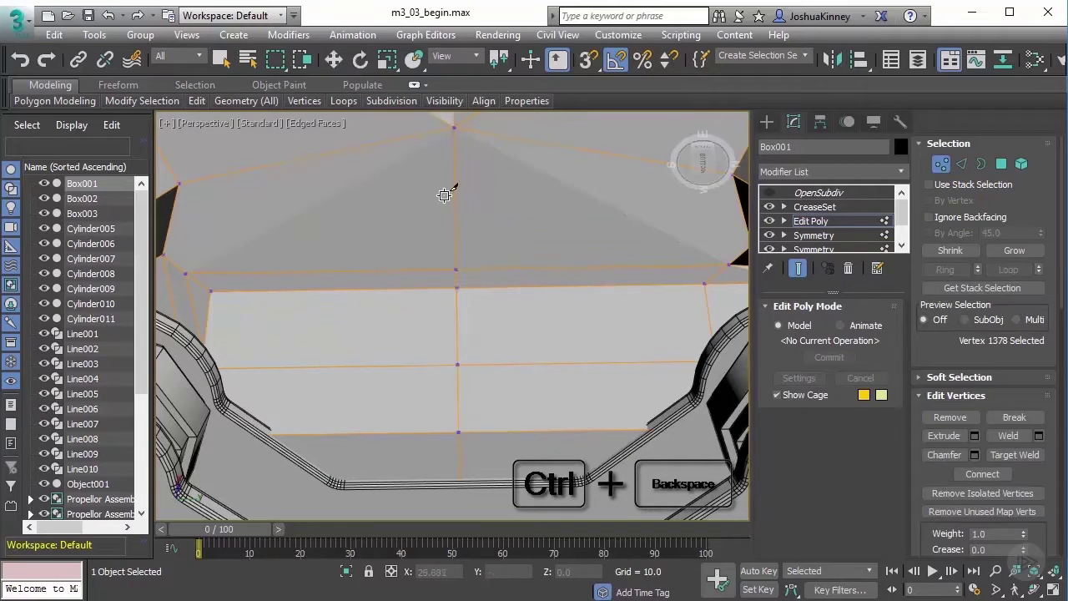
pyautogui.click(455, 236)
pyautogui.click(166, 253)
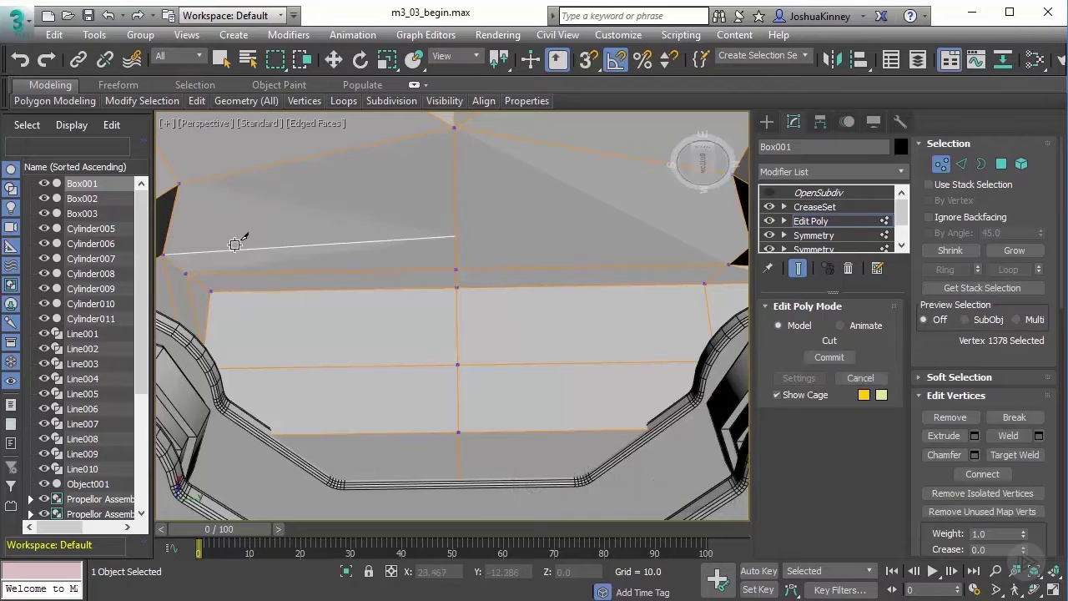
pyautogui.click(454, 236)
pyautogui.moveTo(573, 248); pyautogui.dragTo(485, 247, button='middle')
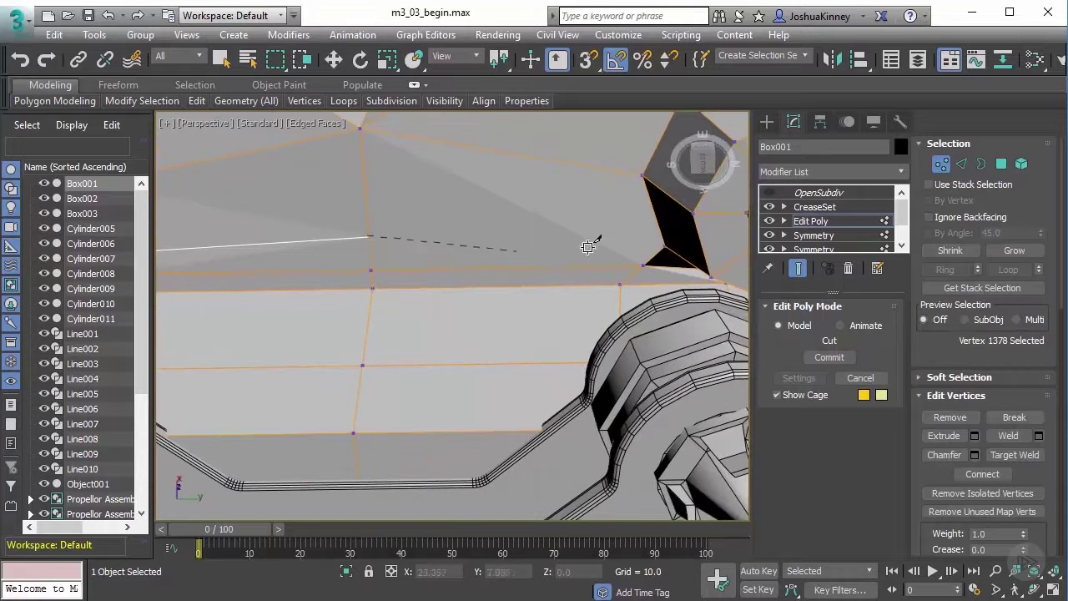
pyautogui.click(666, 248)
pyautogui.rightClick(665, 248)
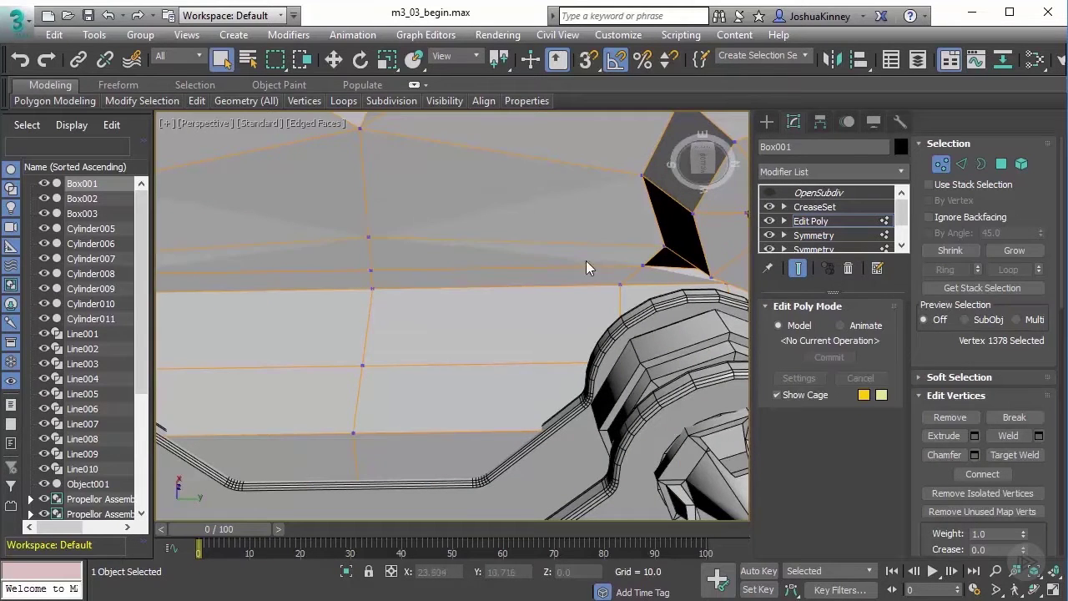
pyautogui.keyDown('alt'); pyautogui.moveTo(585, 271); pyautogui.dragTo(468, 255, button='middle'); pyautogui.keyUp('alt')
# Weld the two stray vertices beside the hole into one
pyautogui.scroll(6, 393, 334)
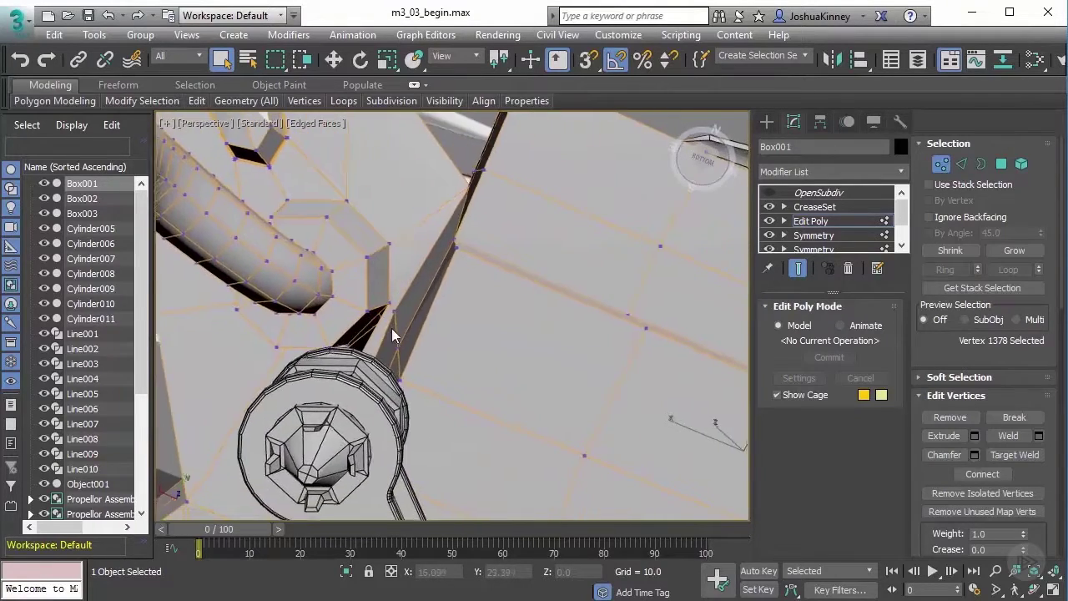
pyautogui.click(385, 245)
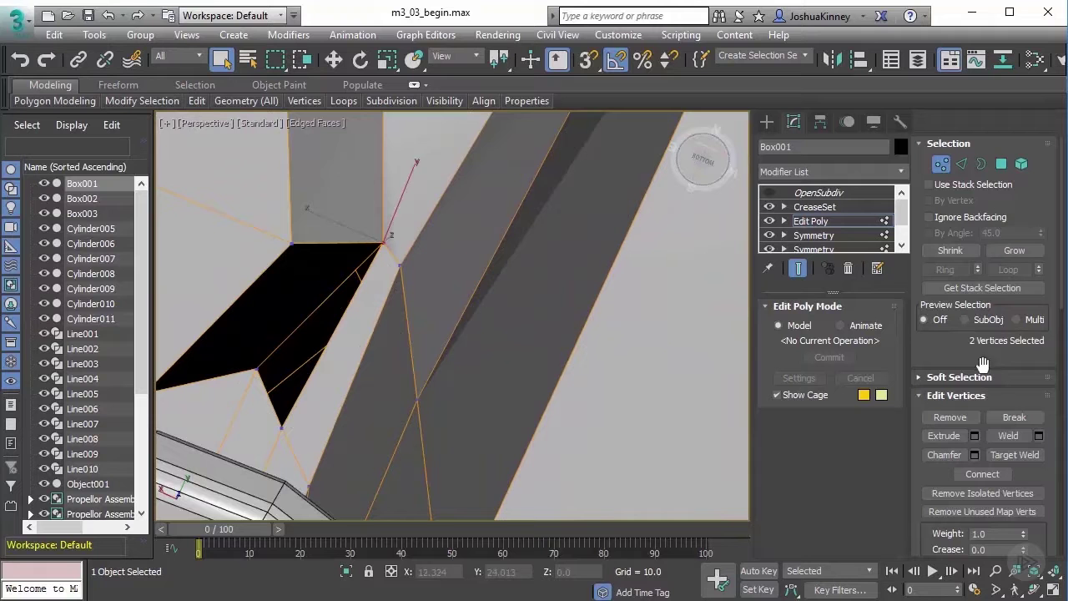
pyautogui.click(1006, 435)
pyautogui.keyDown('alt'); pyautogui.moveTo(517, 360); pyautogui.dragTo(485, 358, button='middle'); pyautogui.keyUp('alt')
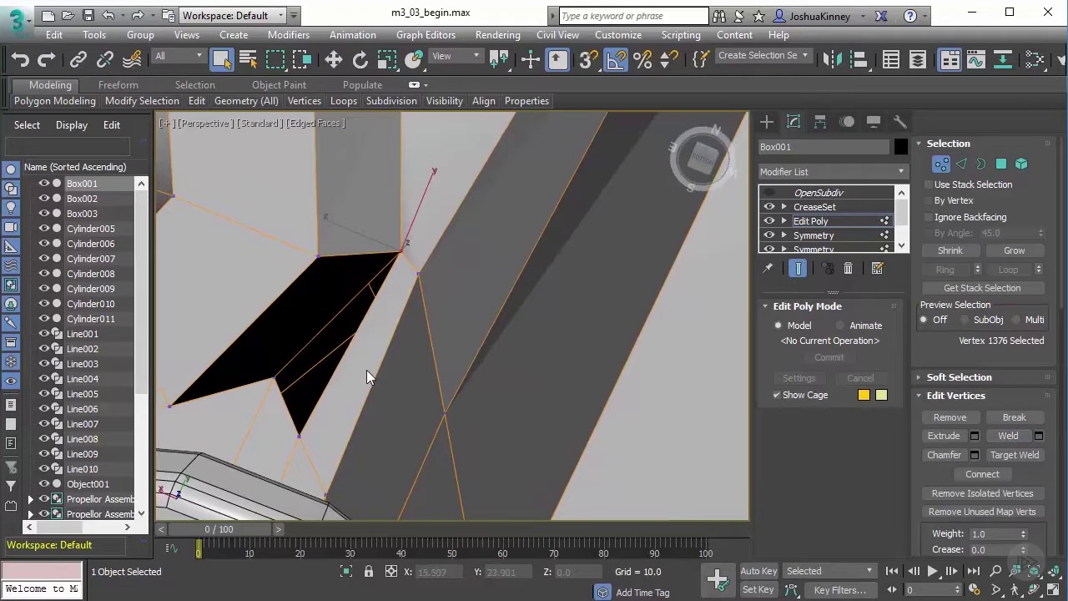
# Select the triangular hole's border and cap it with a new polygon
pyautogui.press('3')
pyautogui.click(345, 364)
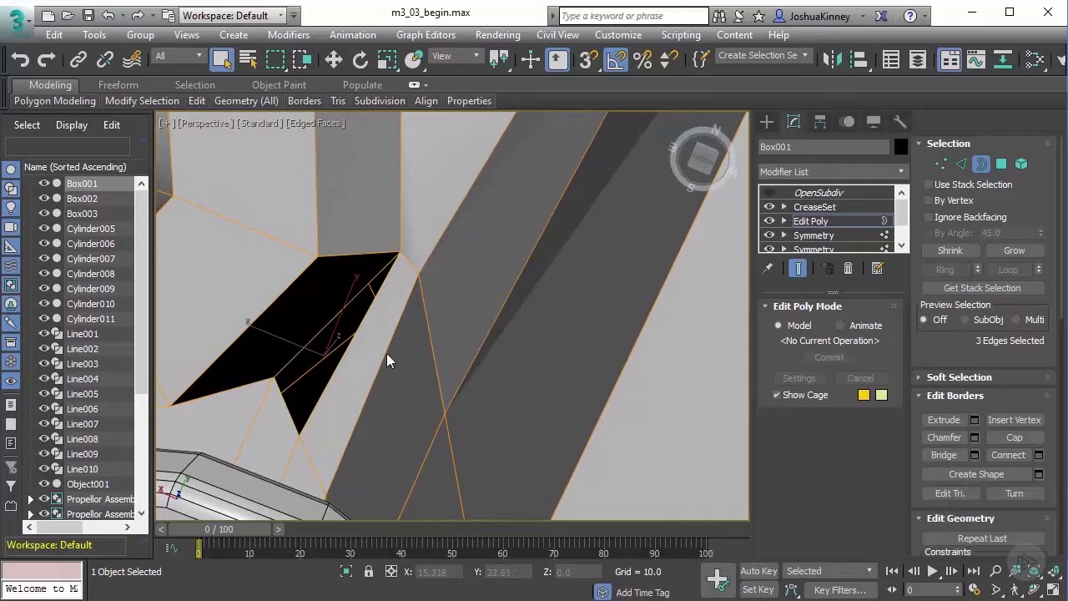
pyautogui.click(1015, 437)
pyautogui.keyDown('alt'); pyautogui.moveTo(345, 351); pyautogui.dragTo(473, 220, button='middle'); pyautogui.keyUp('alt')
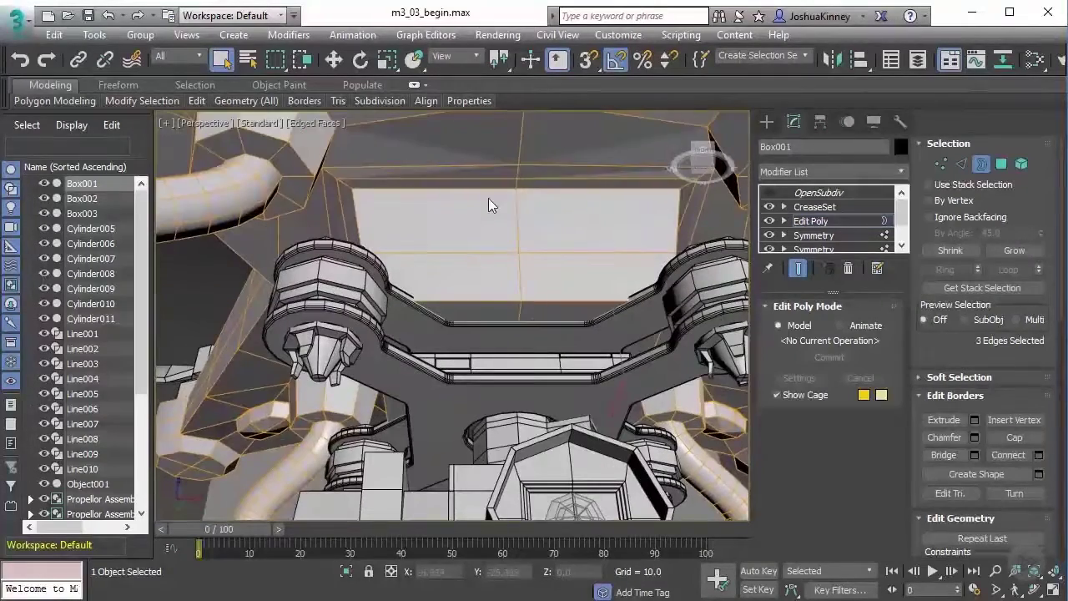
# Select the eight-edge loop on the body's underside and remove it along with its vertices
pyautogui.press('2')
pyautogui.doubleClick(451, 179)
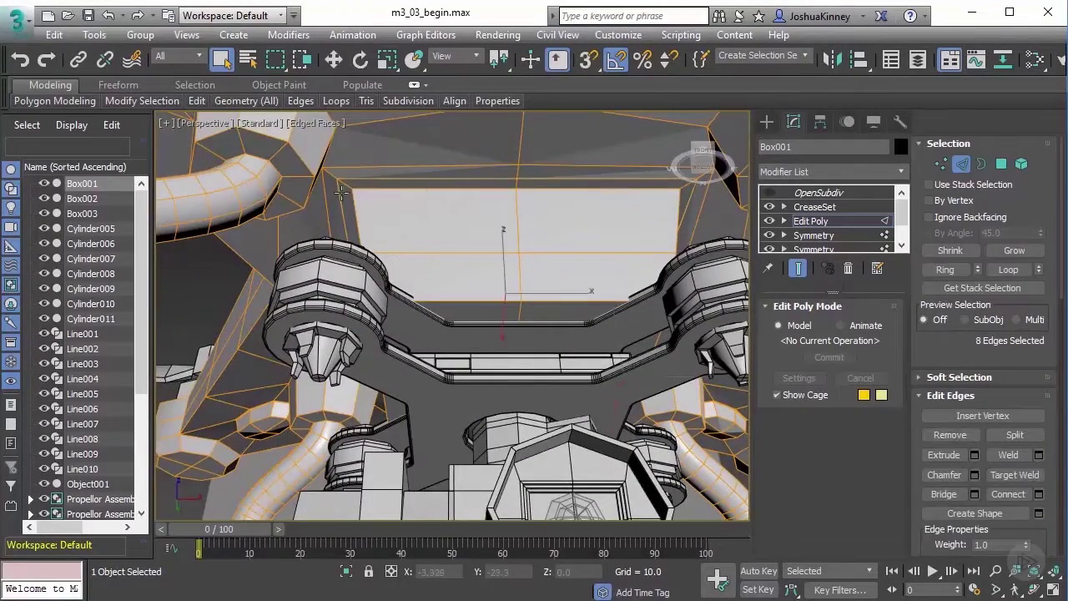
pyautogui.moveTo(409, 258)
pyautogui.keyDown('alt'); pyautogui.mouseDown(button='middle')
pyautogui.moveTo(529, 255)
pyautogui.moveTo(463, 194)
pyautogui.mouseUp(button='middle'); pyautogui.keyUp('alt')
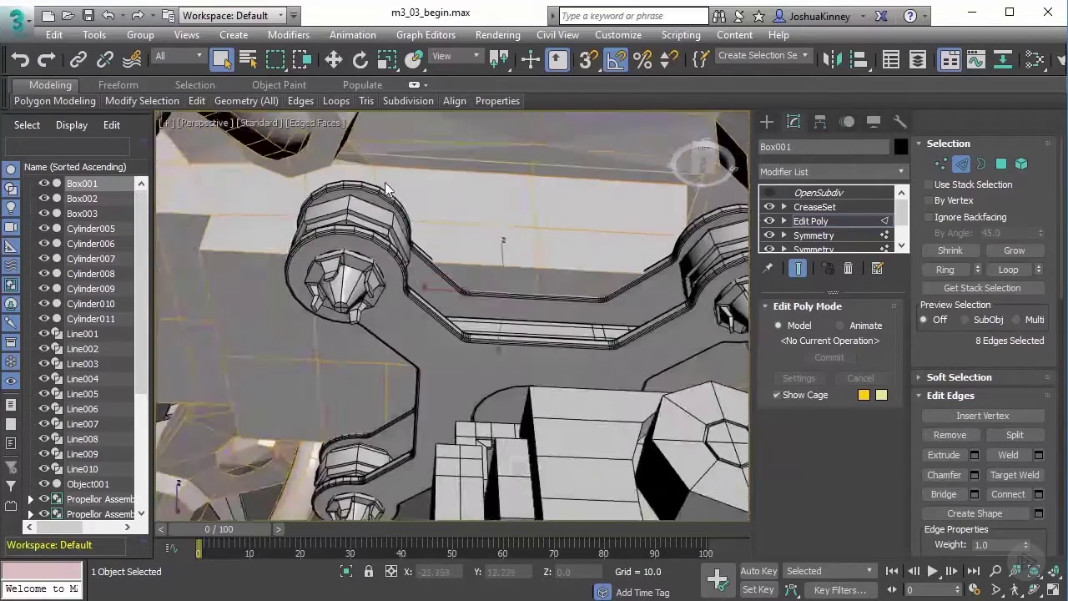
pyautogui.keyDown('alt'); pyautogui.moveTo(385, 189); pyautogui.dragTo(637, 280, button='middle'); pyautogui.keyUp('alt')
pyautogui.scroll(5, 636, 281)
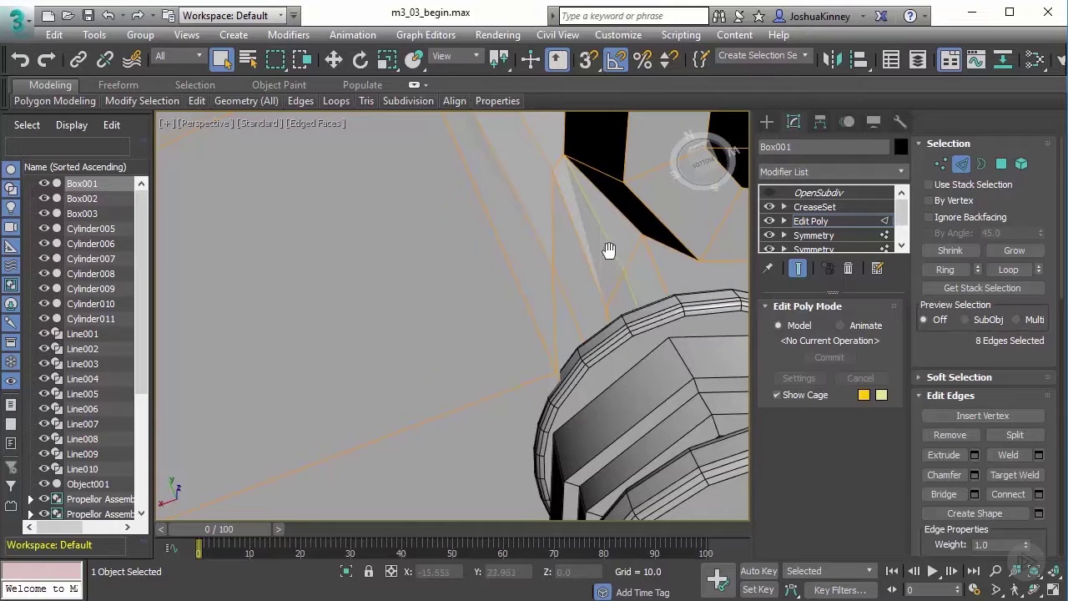
pyautogui.scroll(-5, 608, 251)
pyautogui.scroll(6, 599, 230)
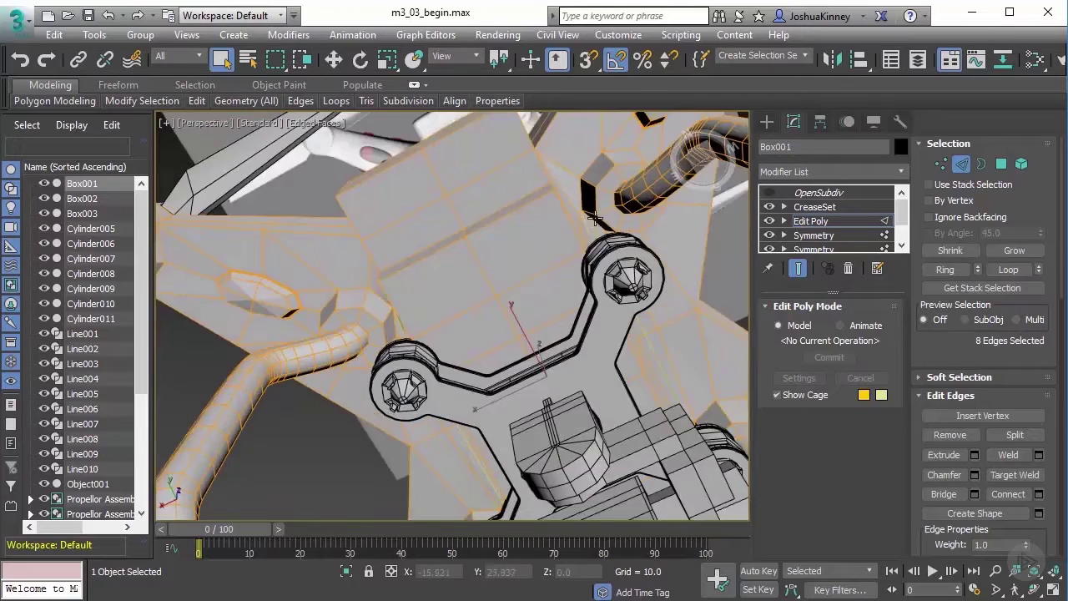
pyautogui.moveTo(605, 248); pyautogui.dragTo(534, 335, button='middle')
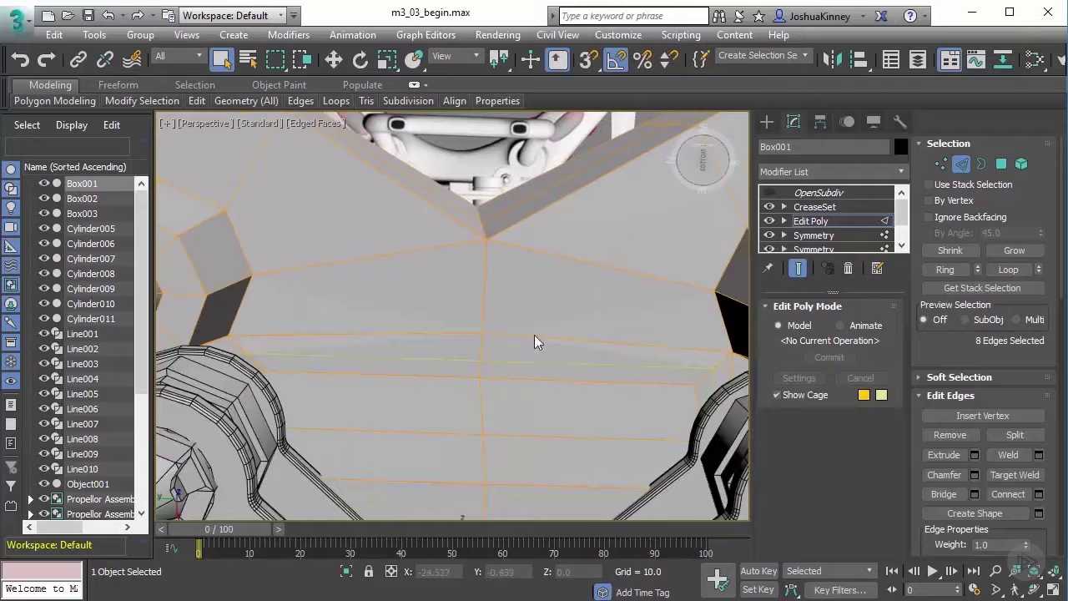
pyautogui.moveTo(580, 363)
pyautogui.mouseDown(button='middle')
pyautogui.moveTo(282, 407)
pyautogui.moveTo(470, 393)
pyautogui.moveTo(508, 405)
pyautogui.moveTo(571, 375)
pyautogui.mouseUp(button='middle')
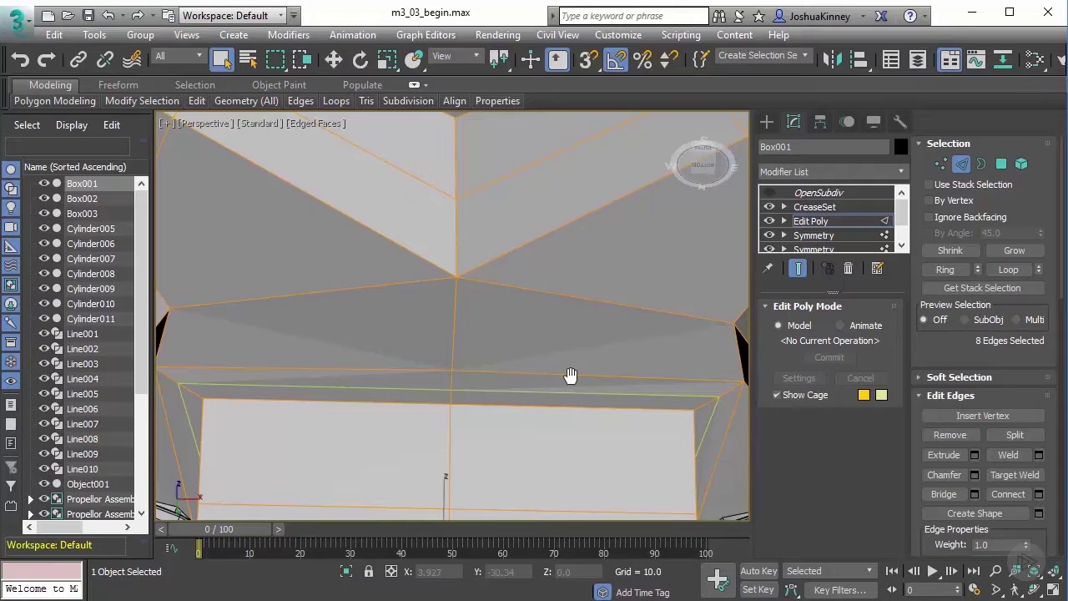
pyautogui.hotkey('ctrl', 'BackSpace')
pyautogui.scroll(-2, 528, 387)
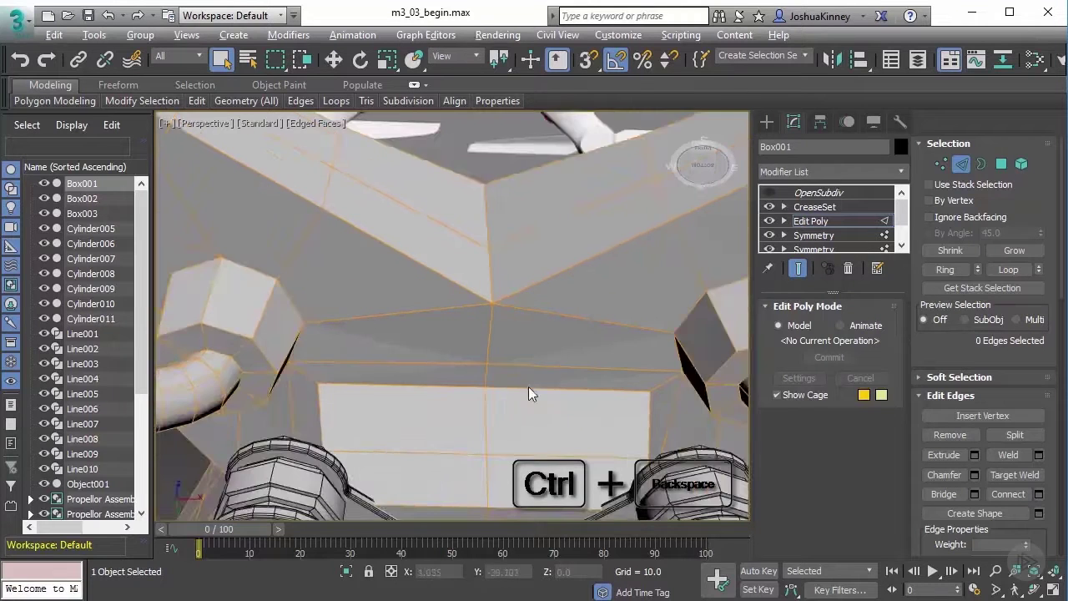
pyautogui.scroll(-4, 528, 387)
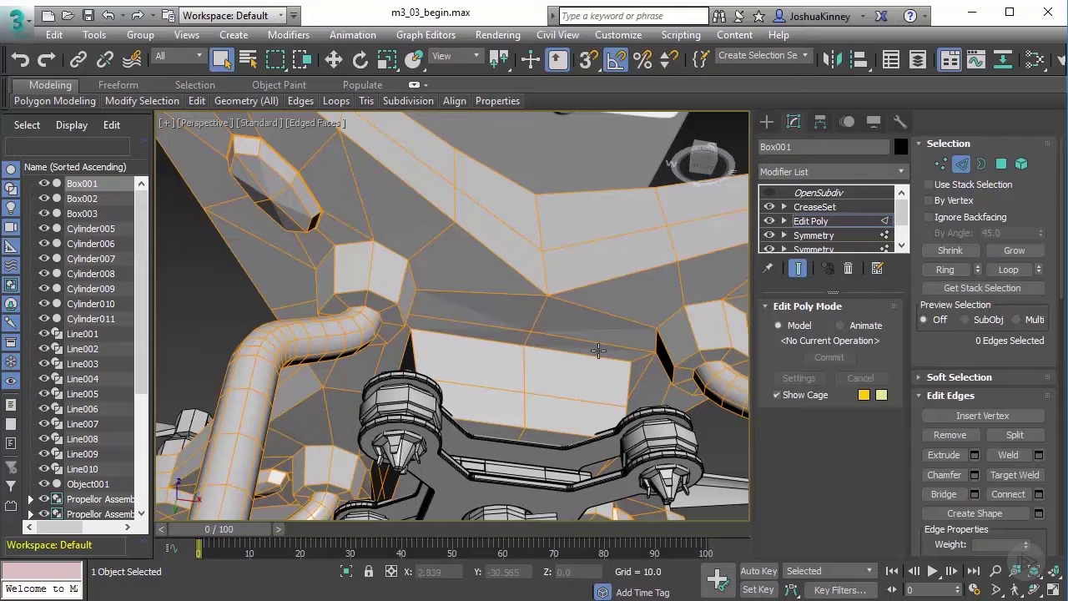
pyautogui.scroll(-5, 407, 357)
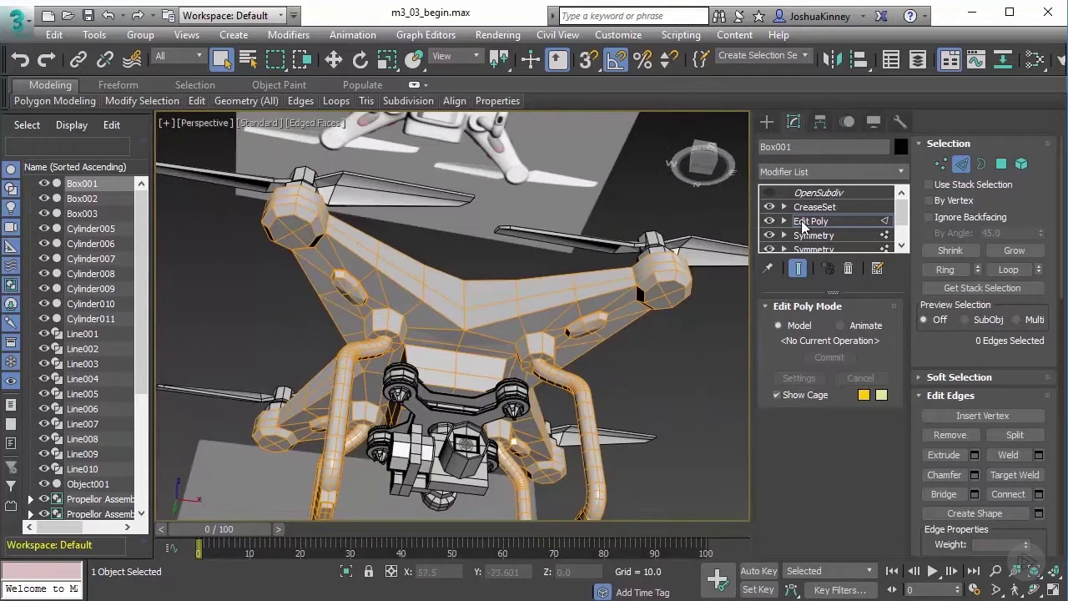
# Return to Edit Poly, re-enable OpenSubdiv, deselect the body and hide edged faces with F4
pyautogui.click(806, 222)
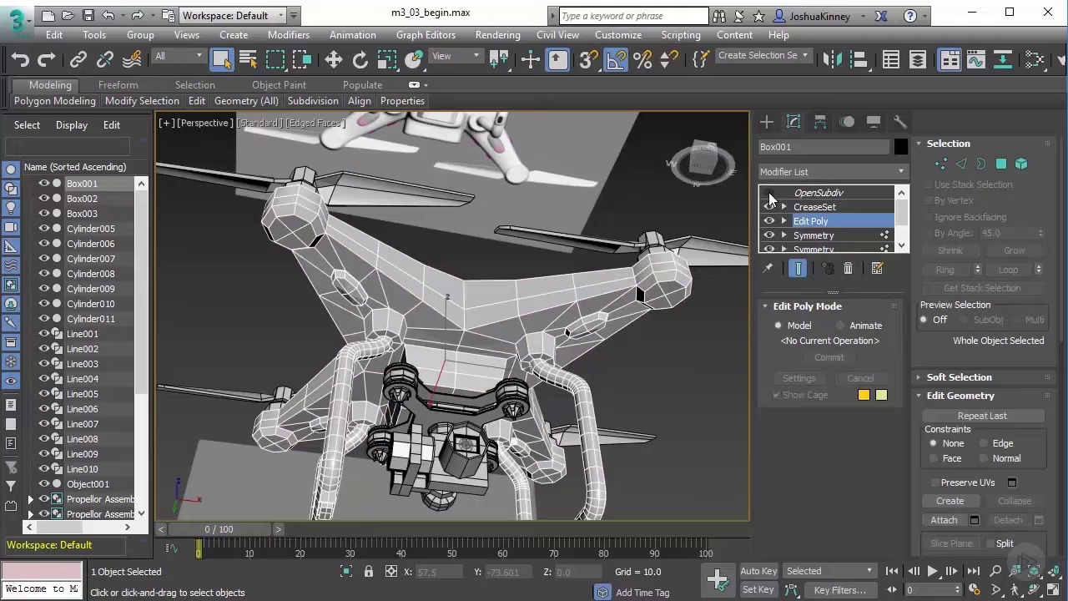
pyautogui.click(769, 192)
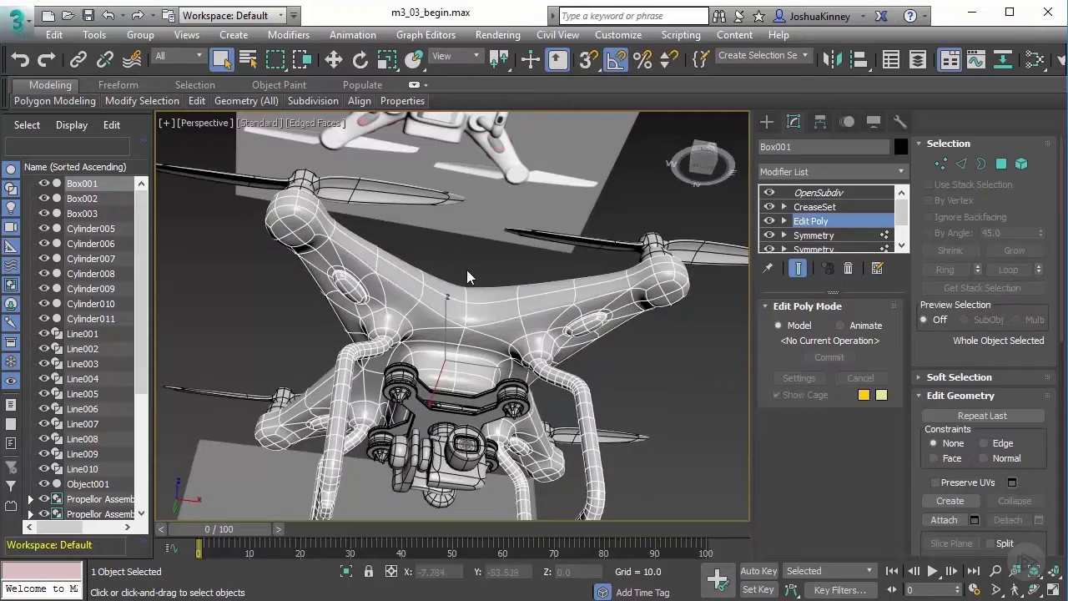
pyautogui.hotkey('ctrl', 'd')
pyautogui.scroll(4, 466, 347)
pyautogui.press('F4')
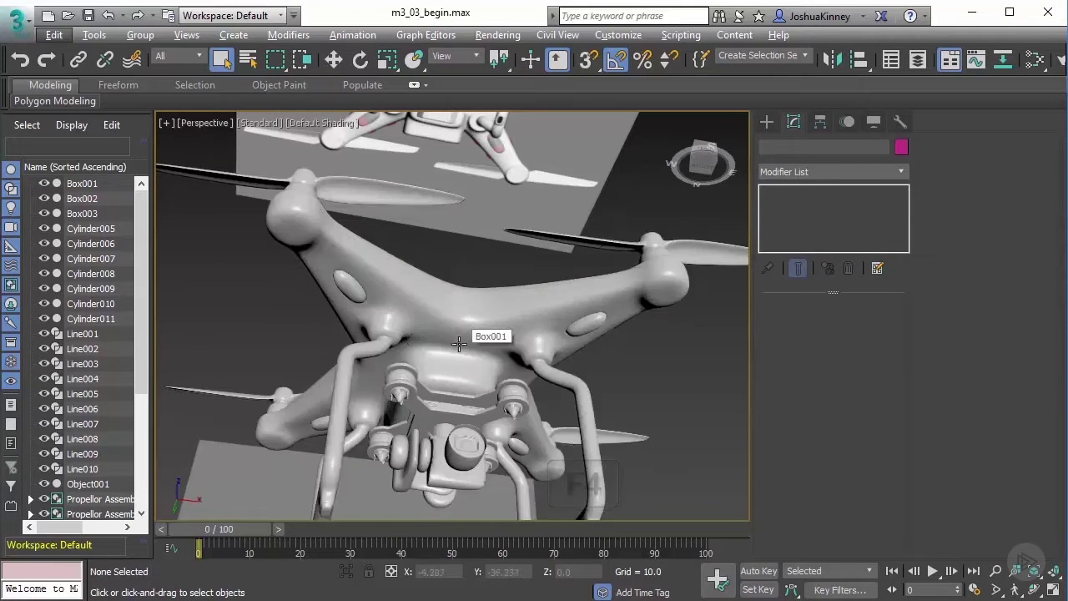
pyautogui.keyDown('alt'); pyautogui.moveTo(466, 347); pyautogui.dragTo(439, 388, button='middle'); pyautogui.keyUp('alt')
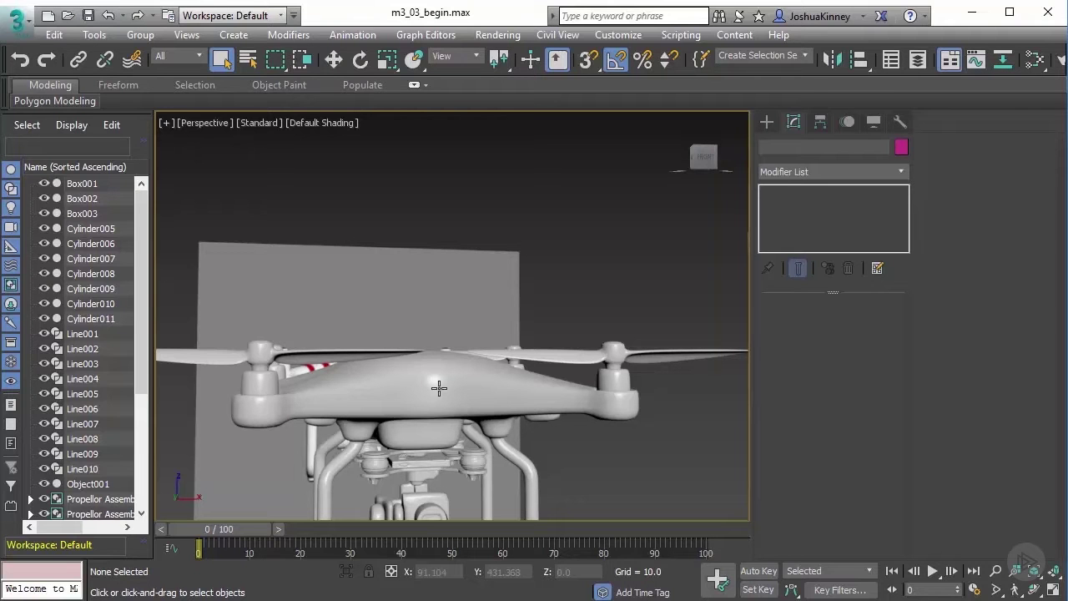
# Switch to Top view and zoom and pan in on the smoothed body's central X shape
pyautogui.press('t')
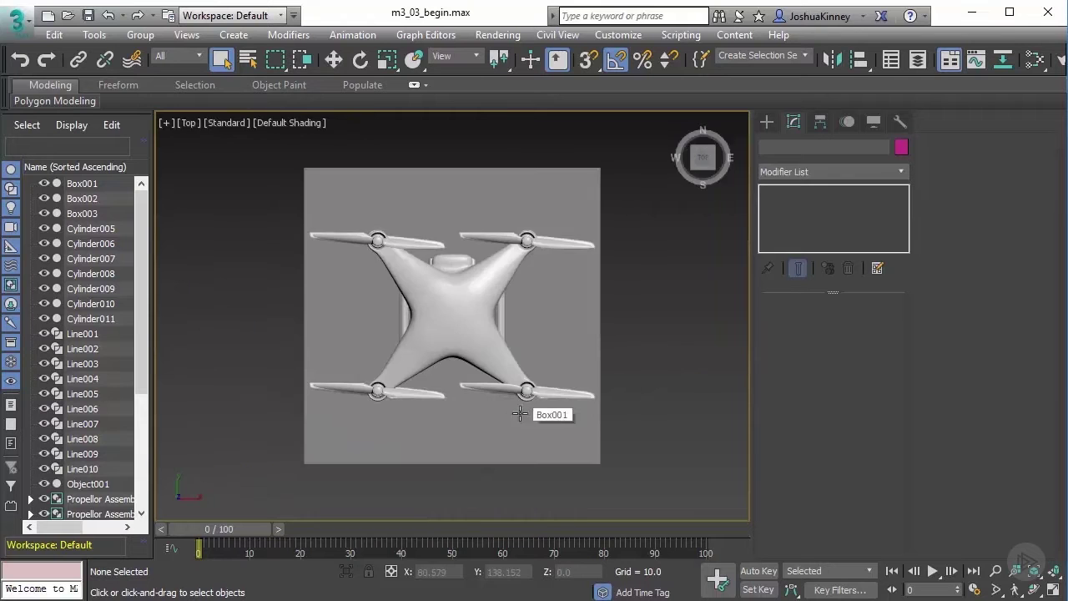
pyautogui.scroll(5, 493, 399)
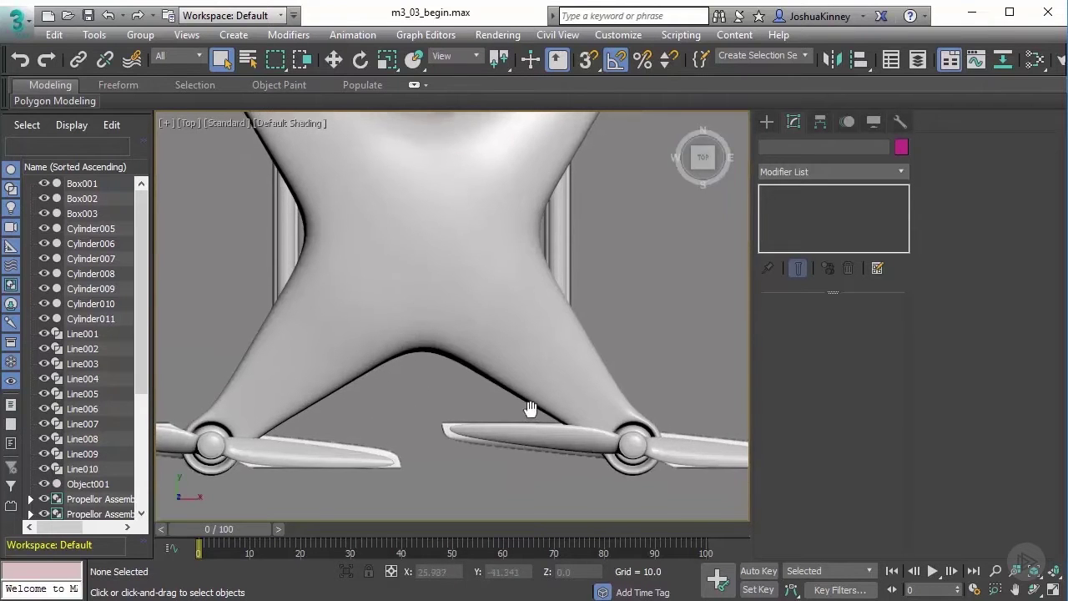
pyautogui.moveTo(535, 403); pyautogui.dragTo(536, 428, button='middle')
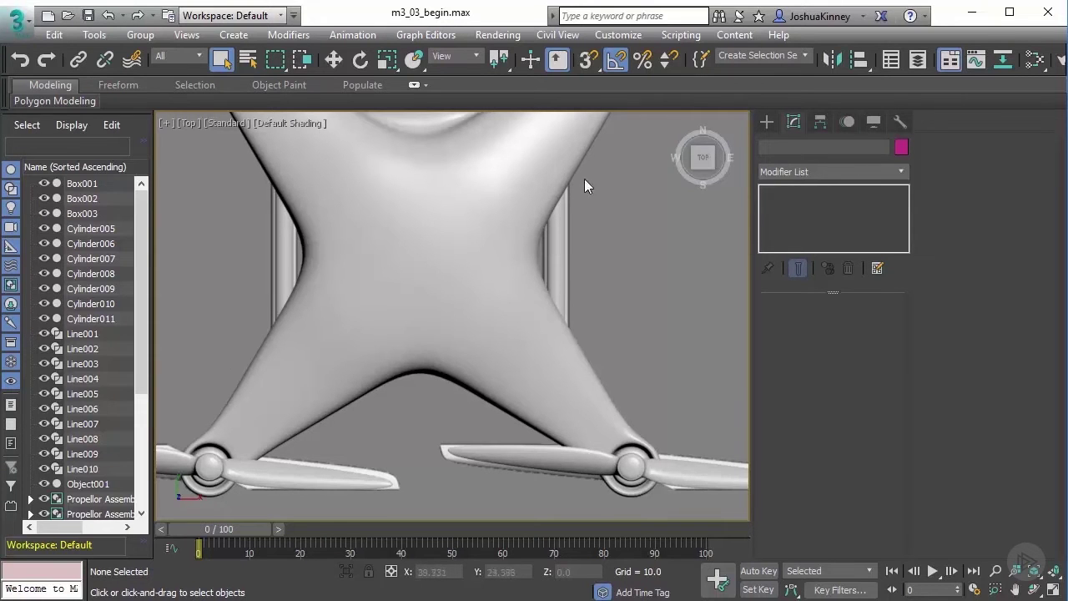
pyautogui.moveTo(585, 180); pyautogui.dragTo(546, 302, button='middle')
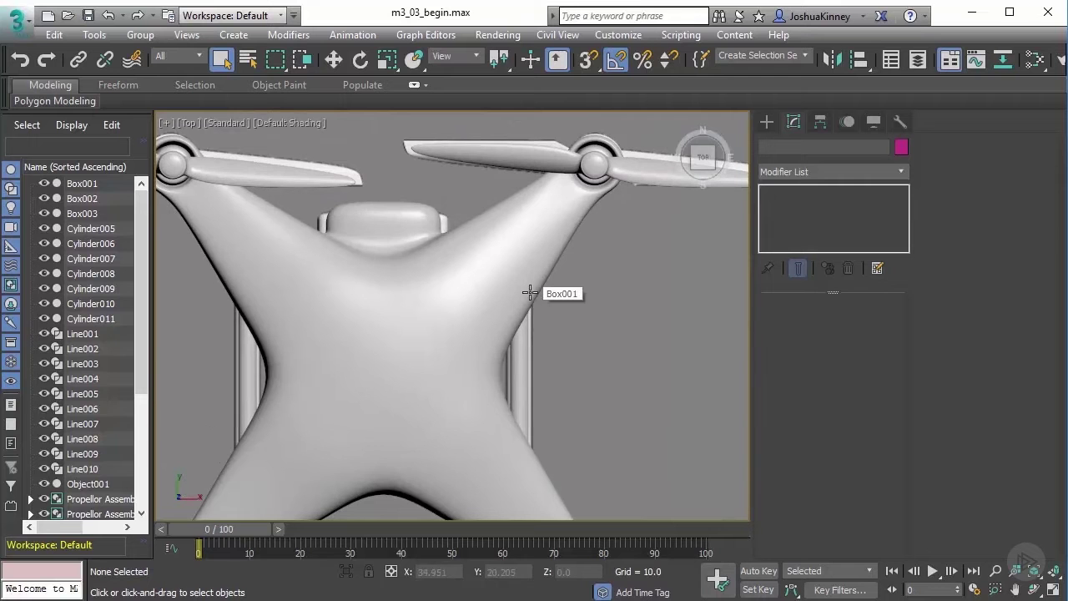